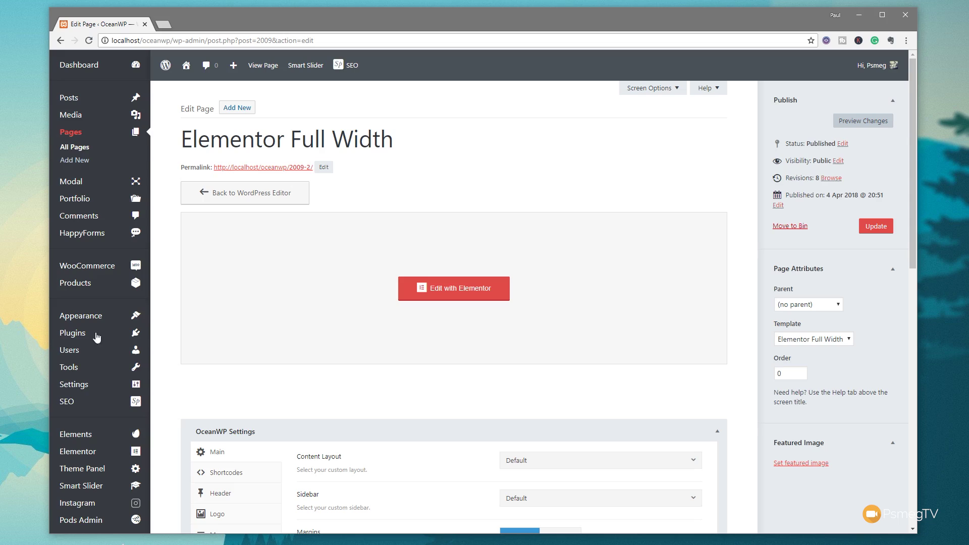
Open Elementor's Tools Version Control tab, offering rollback to v2.1.8 and Pro v2.0.18
mouse_move(91, 452)
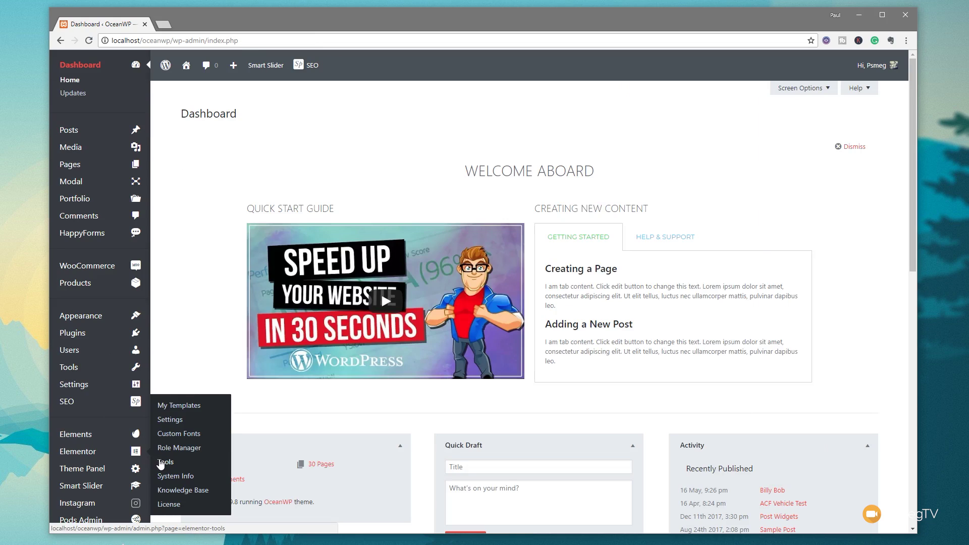
left_click(161, 463)
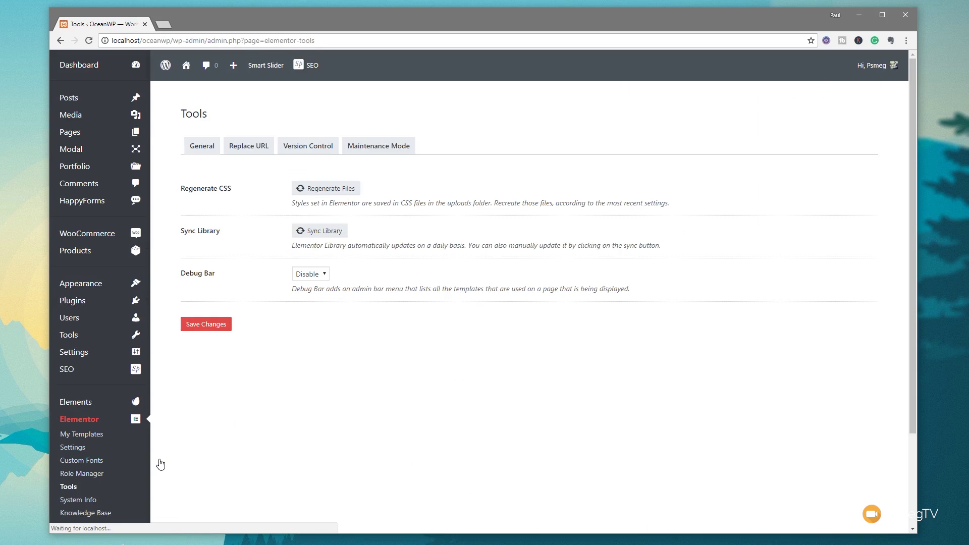
left_click(312, 147)
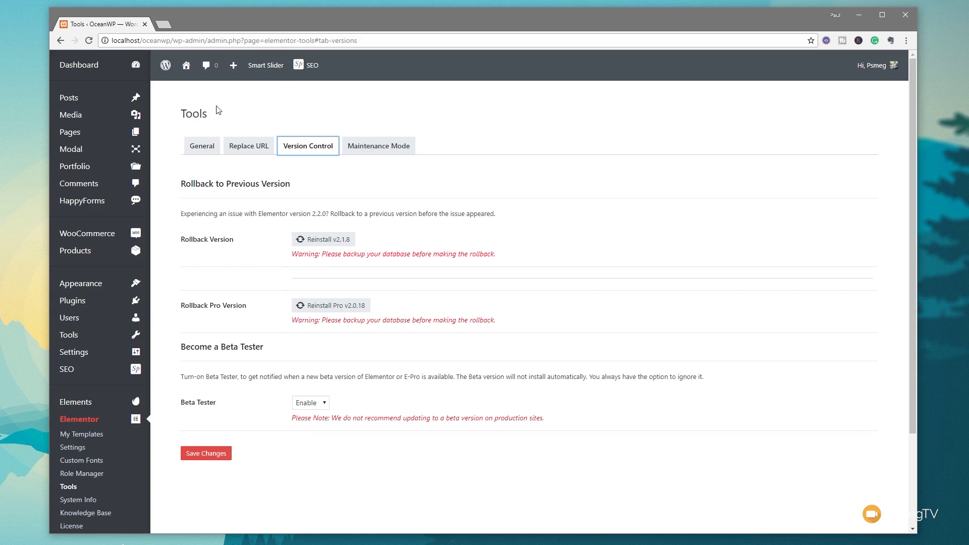
From the Pages list, open the Elementor Full Width page ('Experience Life') in Elementor
left_click(84, 140)
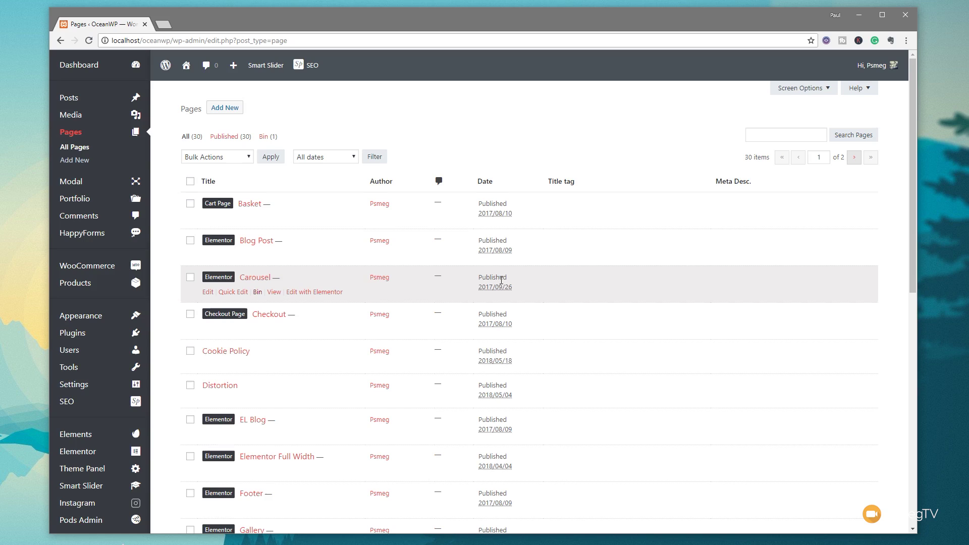
scroll(417, 334, "down", 1)
scroll(417, 333, "down", 3)
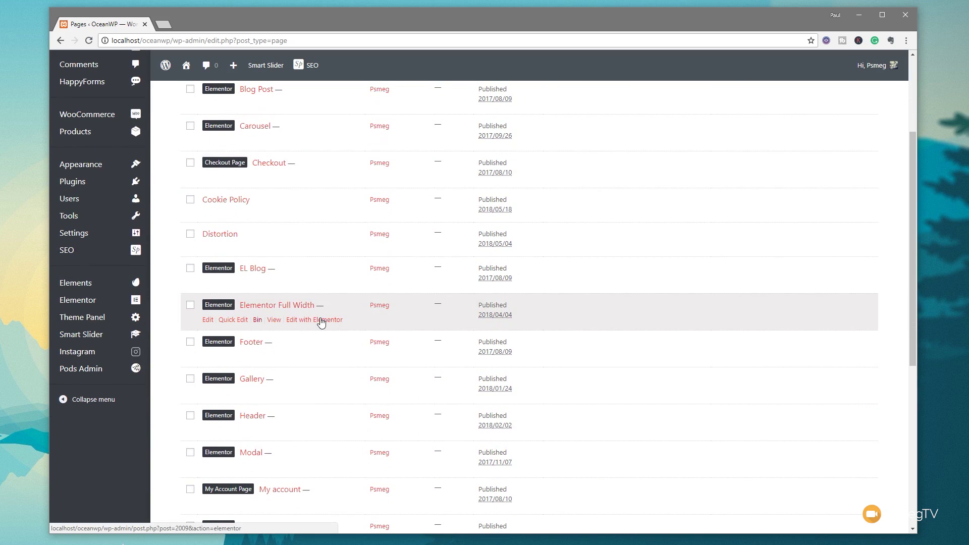
left_click(321, 321)
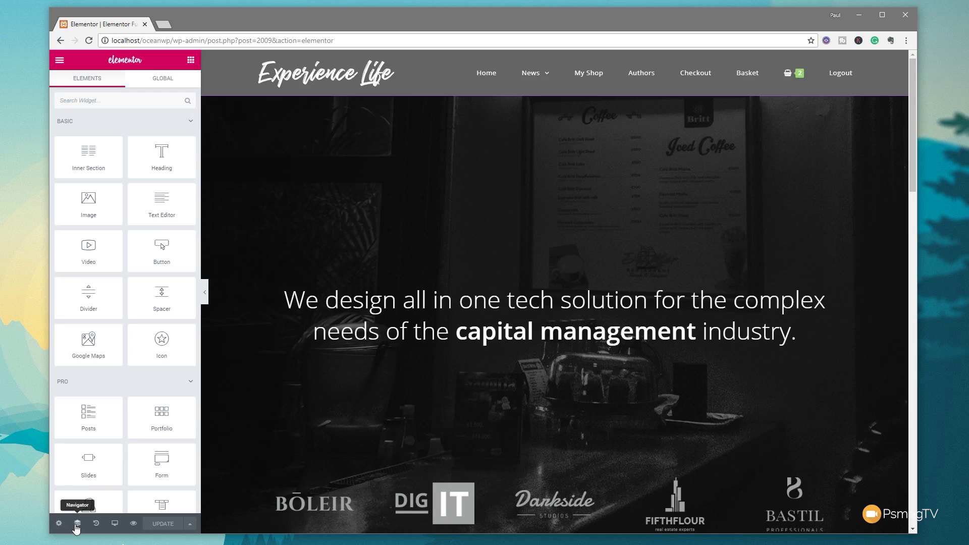
Open the Navigator from the hero section's right-click menu
right_click(411, 192)
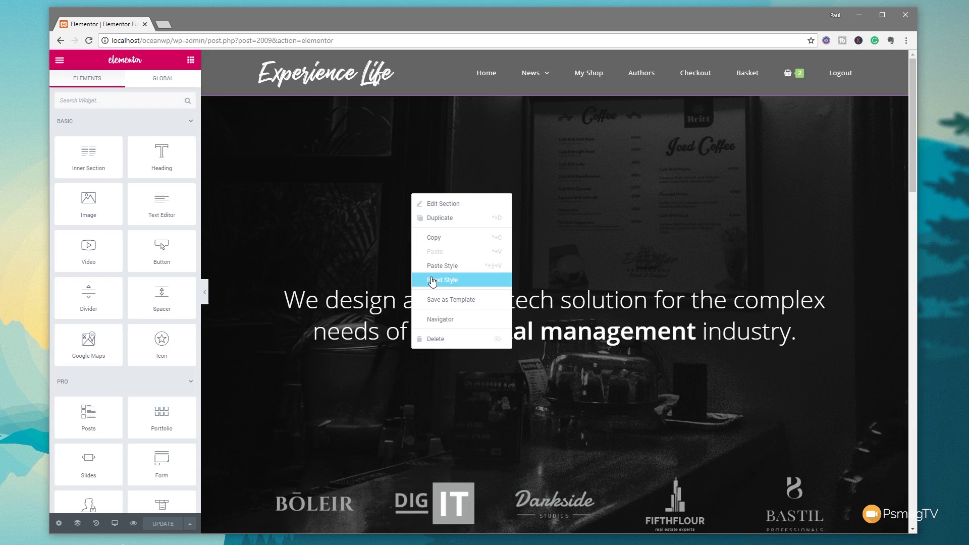
left_click(440, 320)
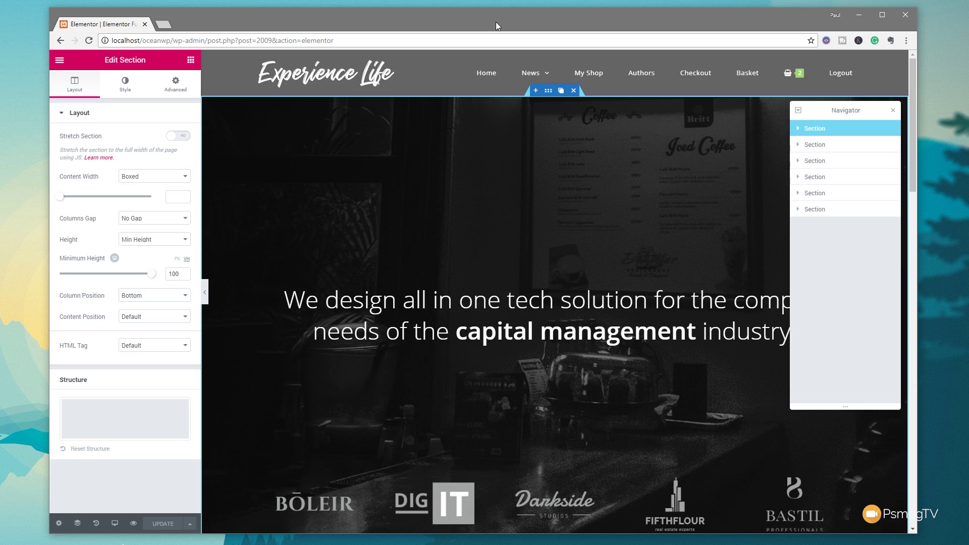
Expand the first section and its column in the Navigator, then hide and reshow Media Carousel
scroll(475, 261, "down", 10)
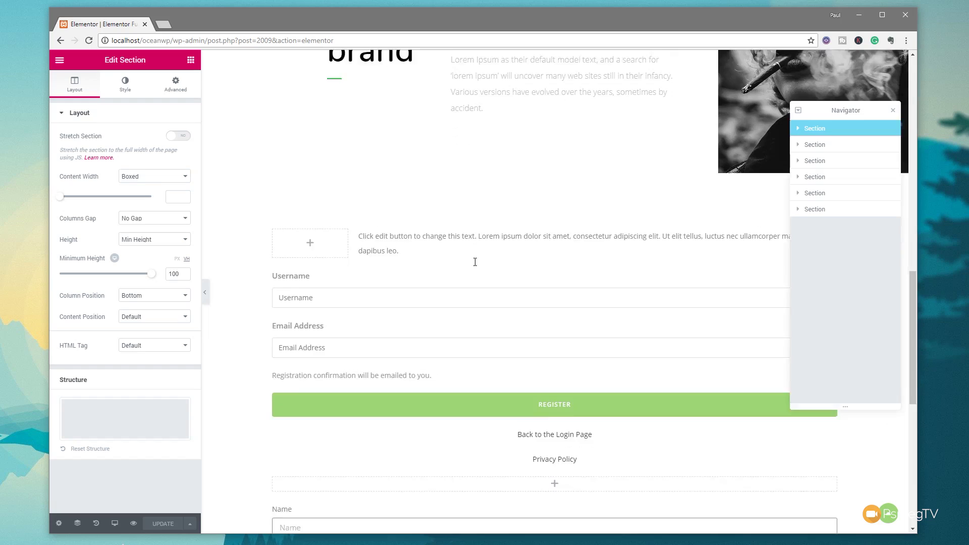
scroll(475, 262, "down", 8)
scroll(475, 262, "up", 12)
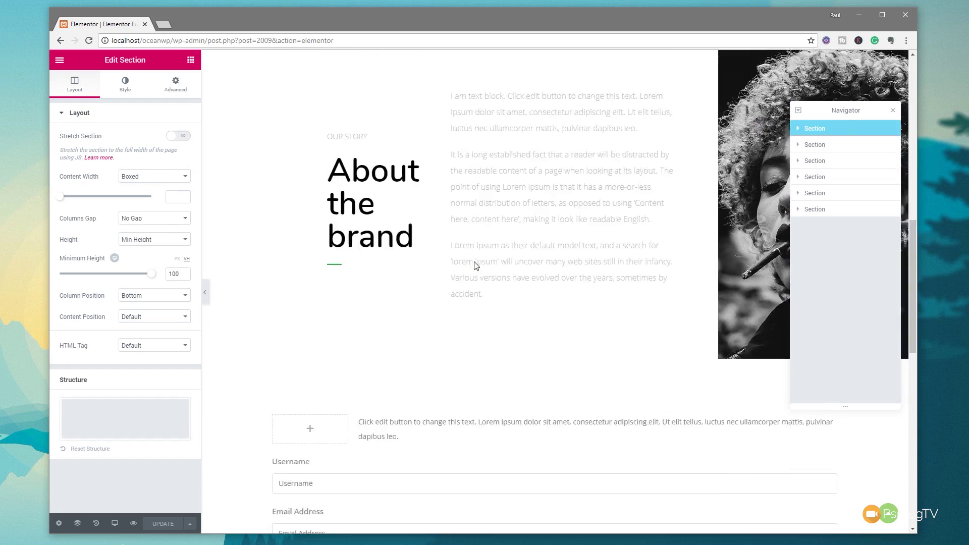
scroll(475, 265, "up", 10)
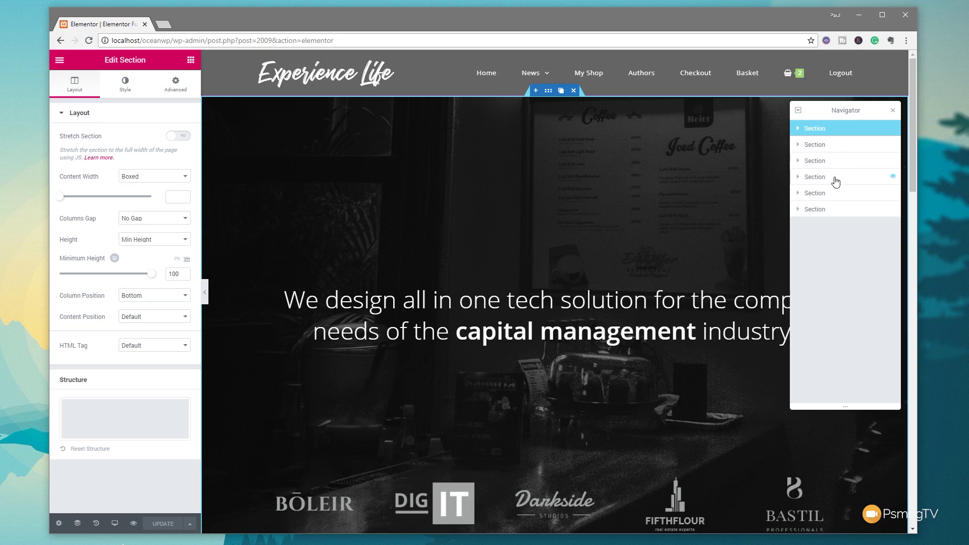
left_click(798, 129)
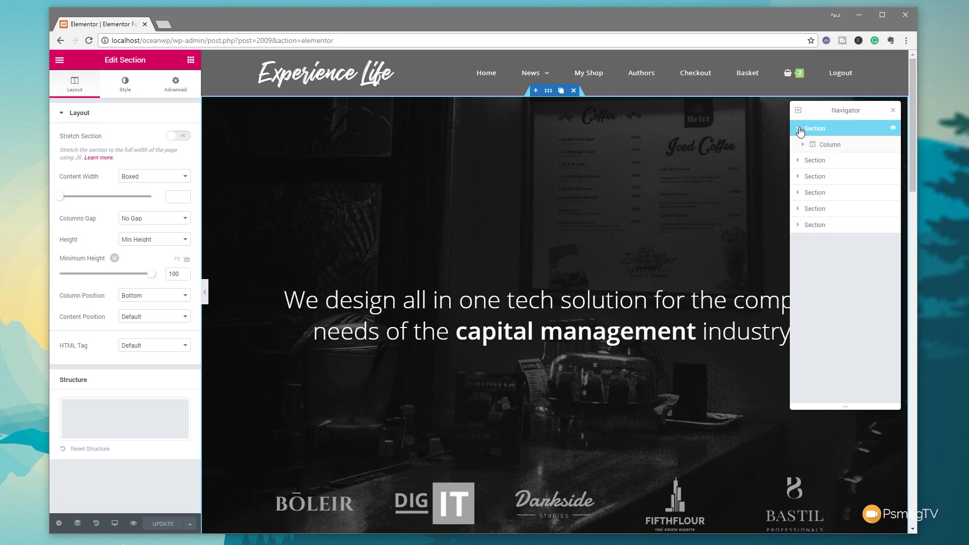
left_click(803, 145)
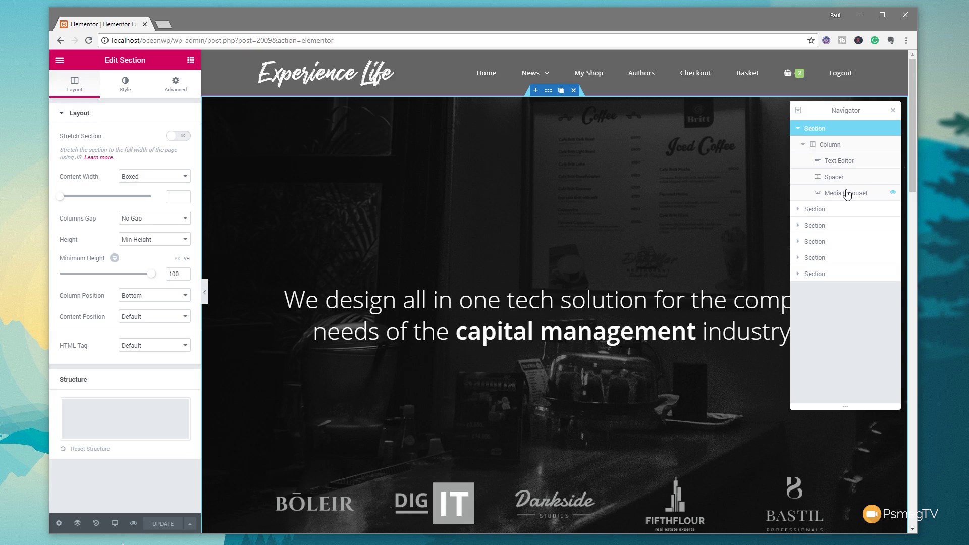
left_click(894, 193)
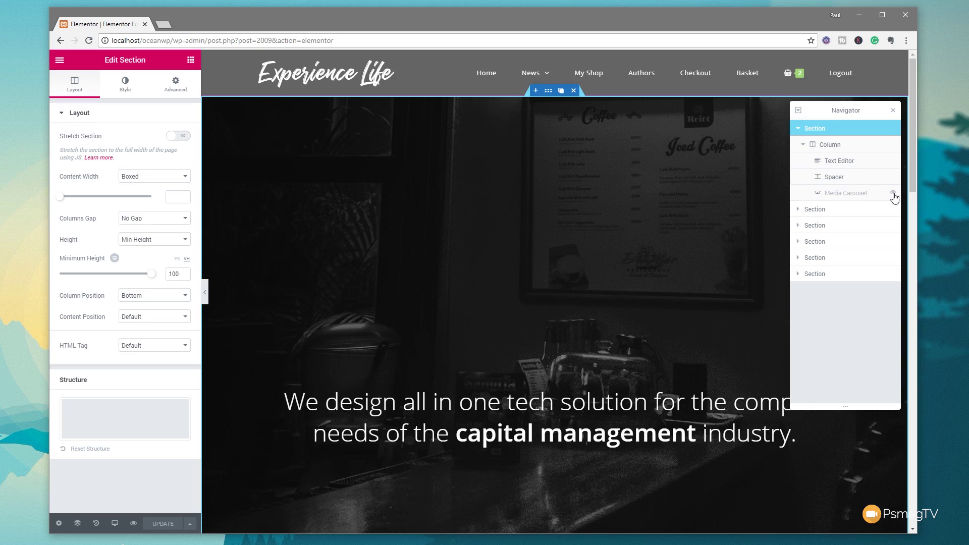
left_click(894, 194)
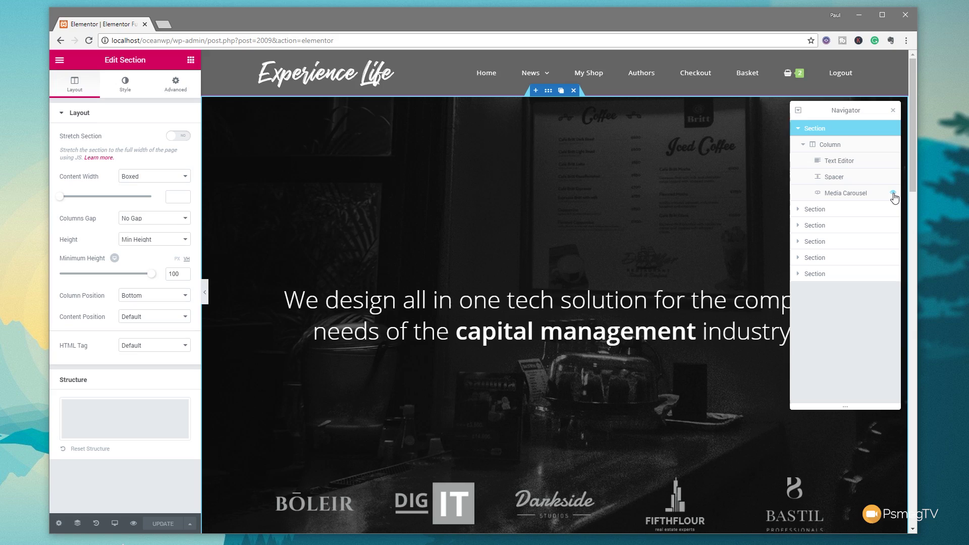
Drag the hero section's row in the Navigator to reorder it relative to About the brand
mouse_move(855, 166)
left_click_drag(823, 133, 823, 180)
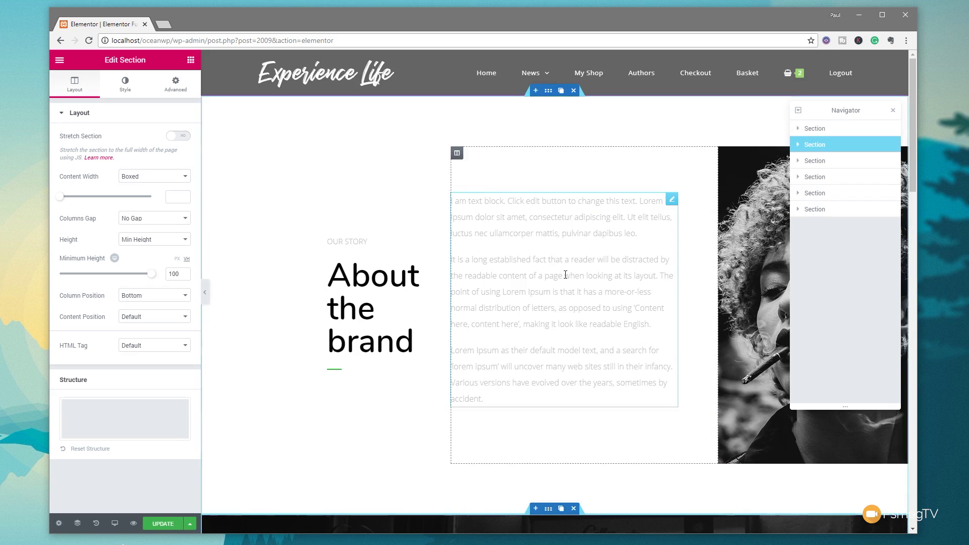
scroll(565, 274, "down", 5)
scroll(565, 274, "down", 3)
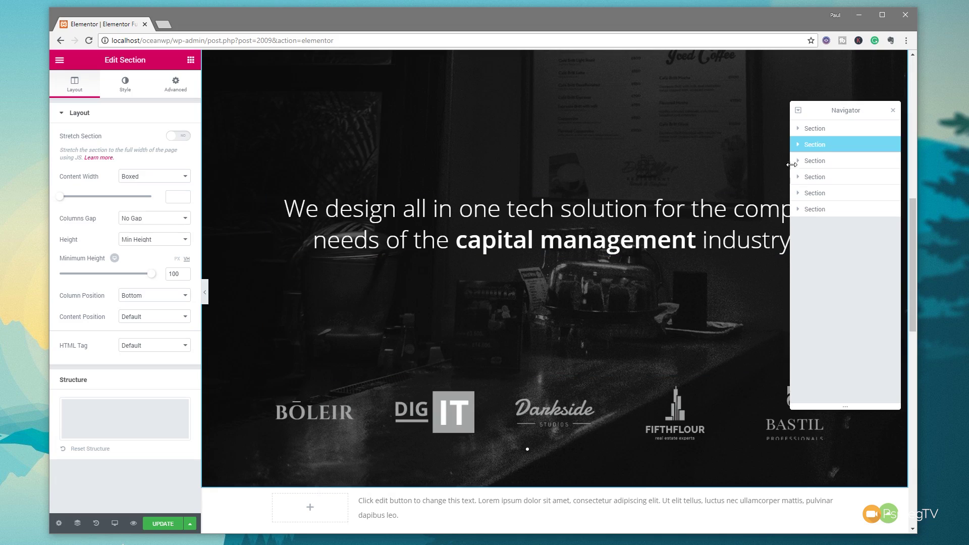
left_click_drag(825, 149, 826, 137)
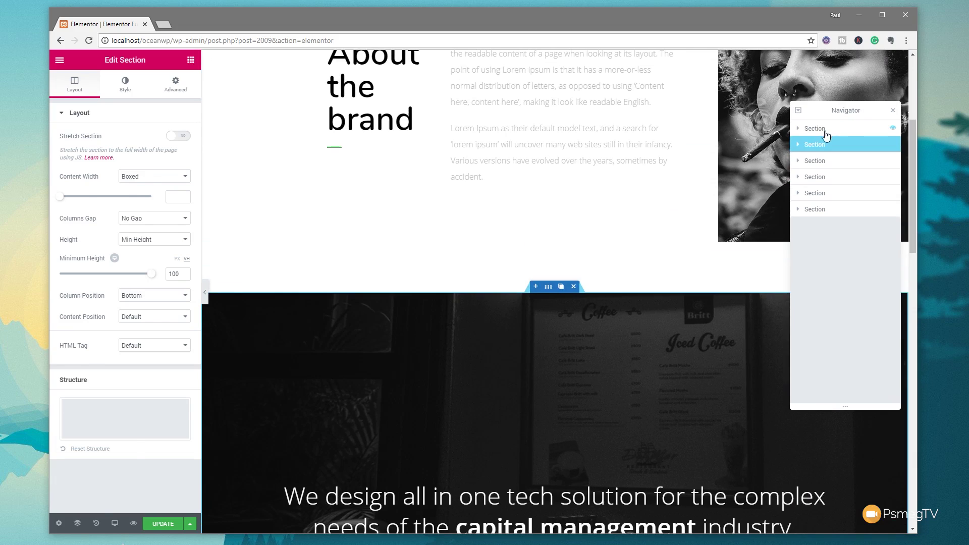
Drag the About the brand section below the hero so the hero sits at the top
left_click(825, 129)
left_click_drag(826, 129, 827, 150)
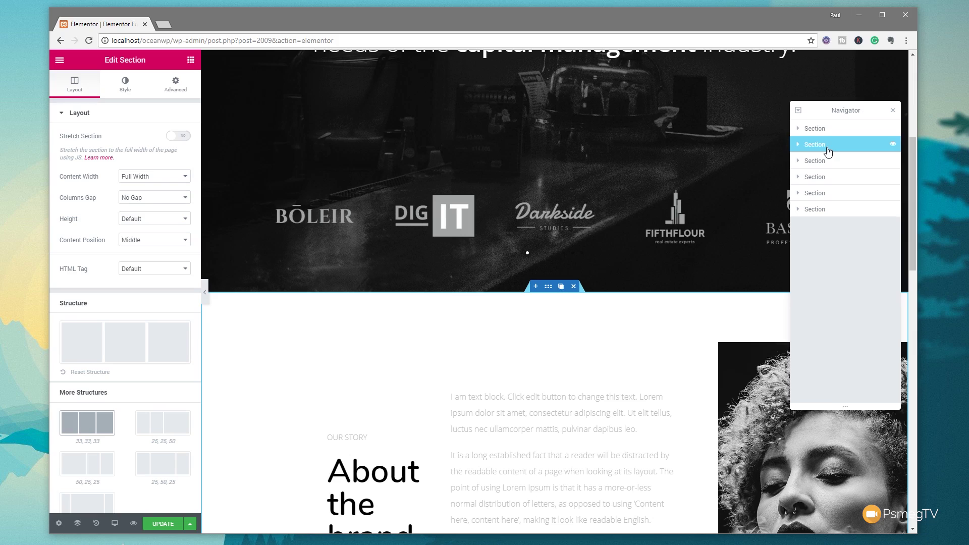
left_click(828, 149)
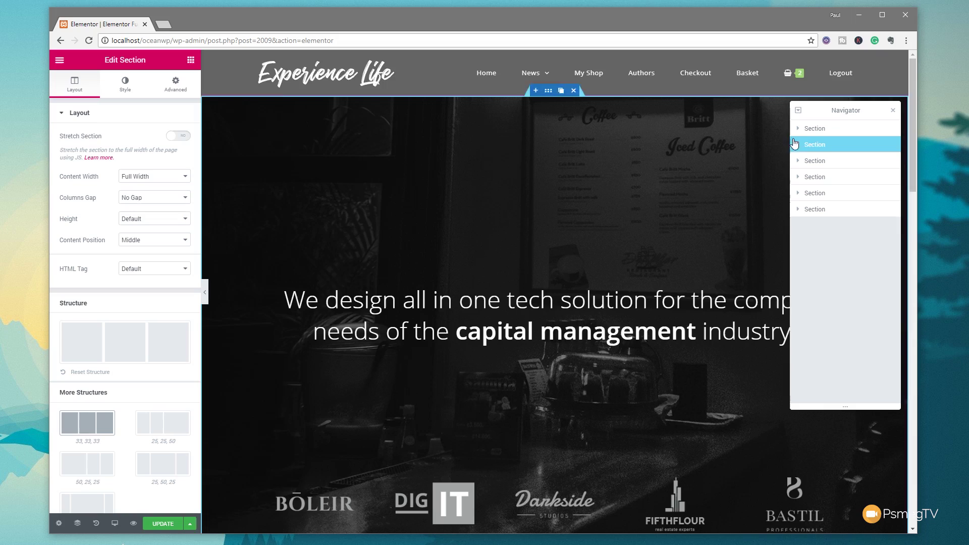
Rename the top section 'Hero Header' and expand it to show its column
left_click(824, 132)
double_click(823, 133)
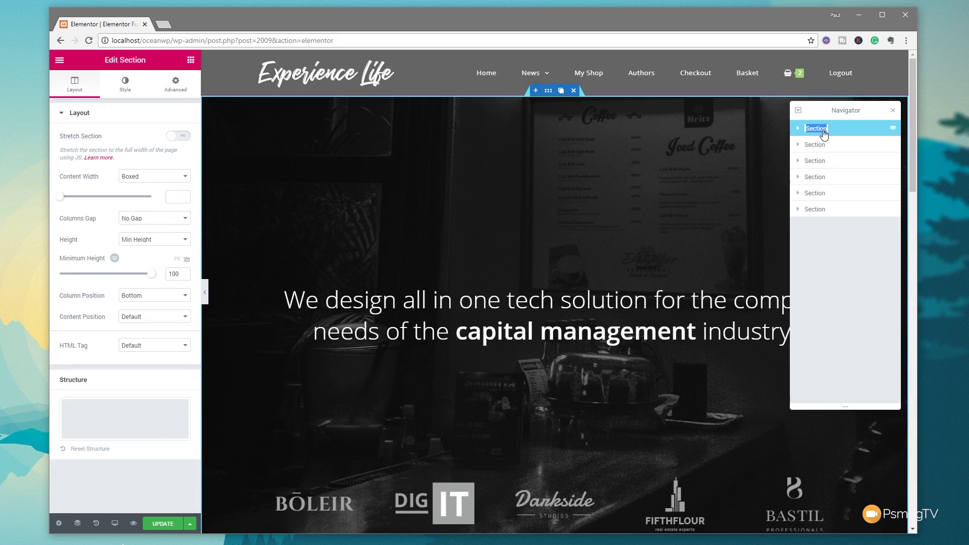
type("Hero Header")
left_click(818, 144)
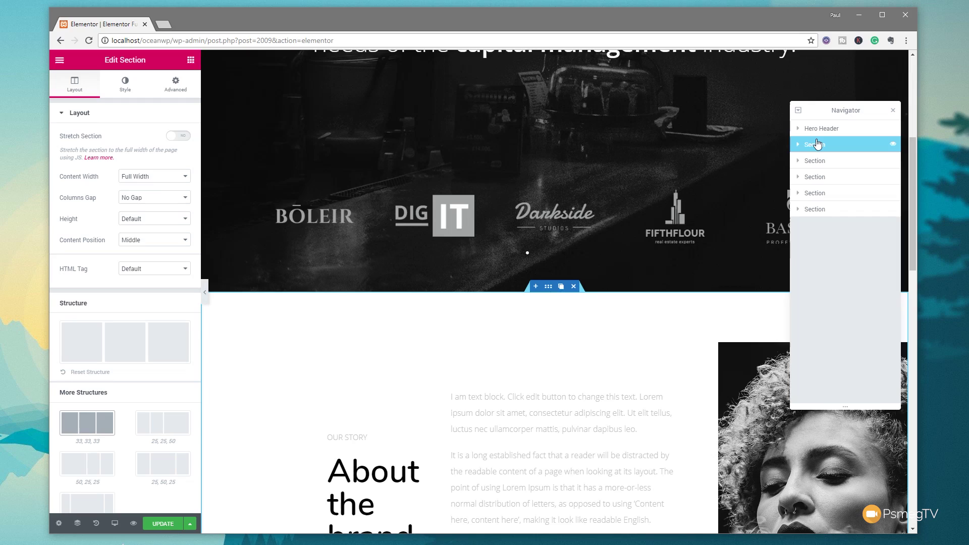
left_click(811, 132)
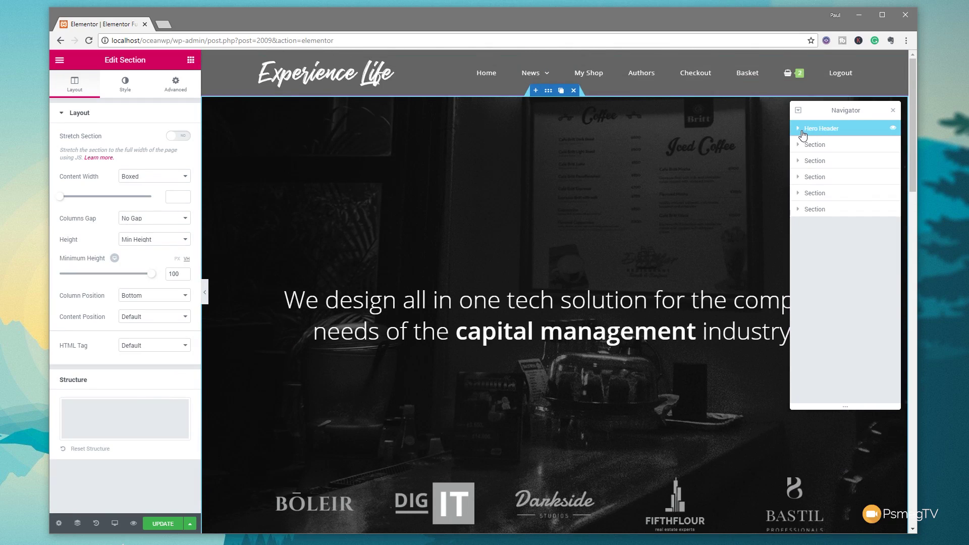
left_click(799, 131)
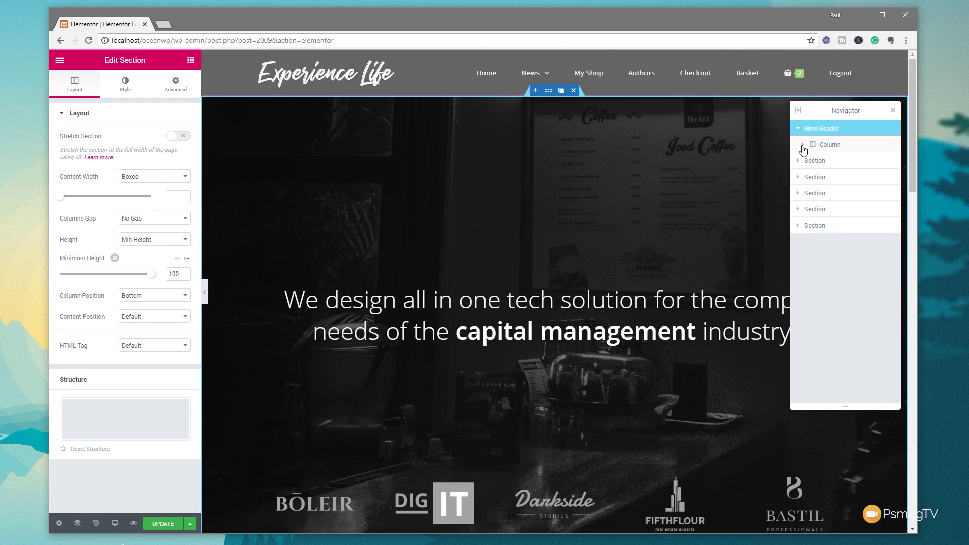
Expand the Hero Header column to list Text Editor, Spacer and Media Carousel, and open its settings
left_click(803, 146)
left_click(814, 148)
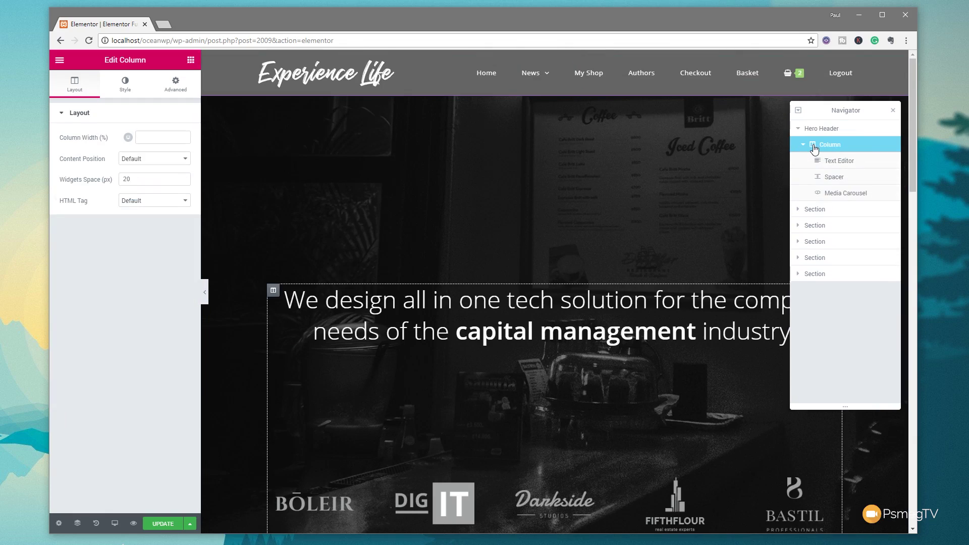
double_click(849, 162)
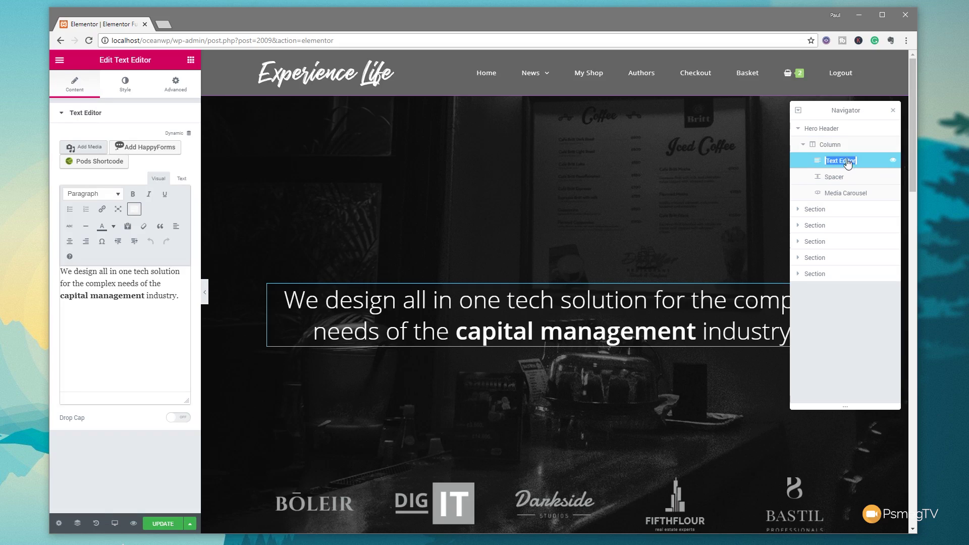
left_click(838, 146)
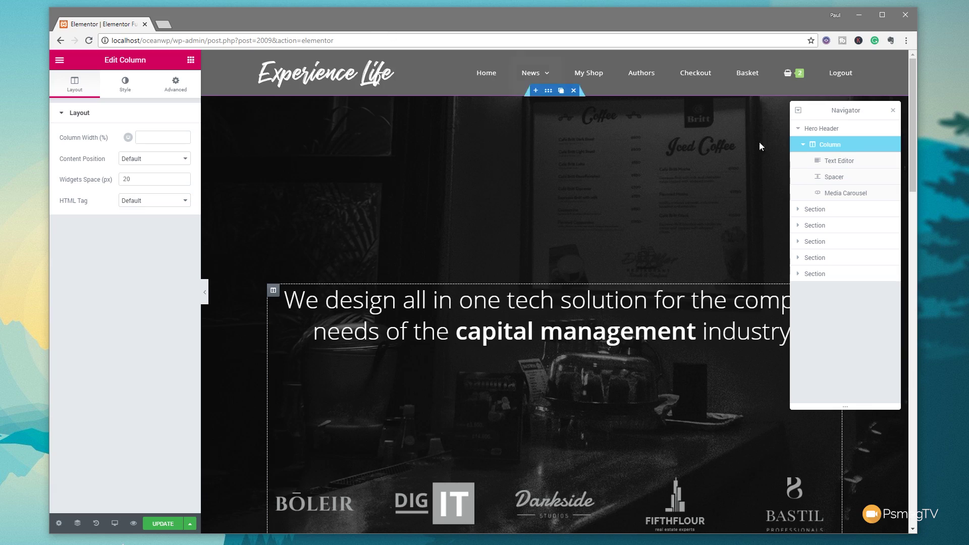
Move and shorten the floating Navigator, expanding all sections in its tree
mouse_move(838, 109)
left_mouse_down()
mouse_move(442, 242)
mouse_move(286, 135)
mouse_move(613, 161)
mouse_move(832, 117)
left_mouse_up()
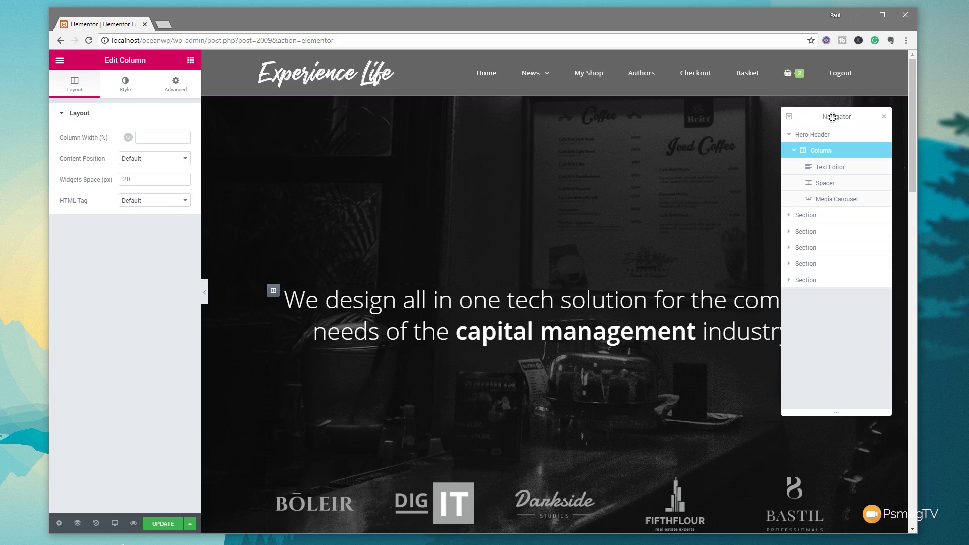
left_click_drag(840, 412, 857, 497)
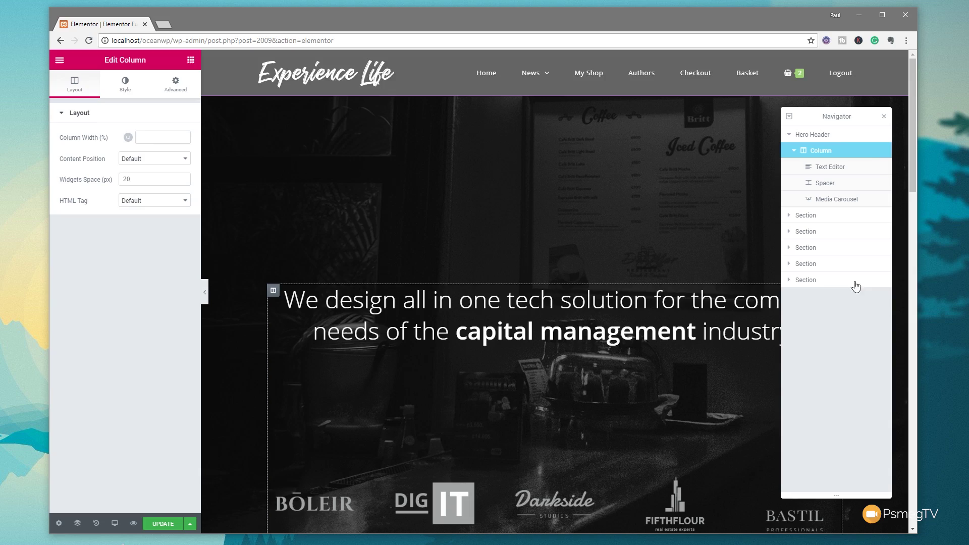
left_click(789, 118)
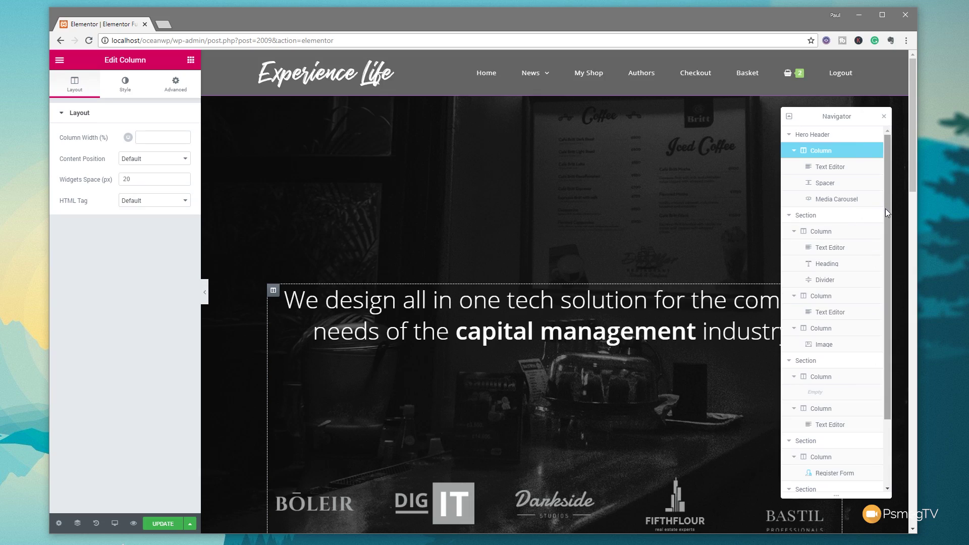
left_click_drag(841, 117, 855, 117)
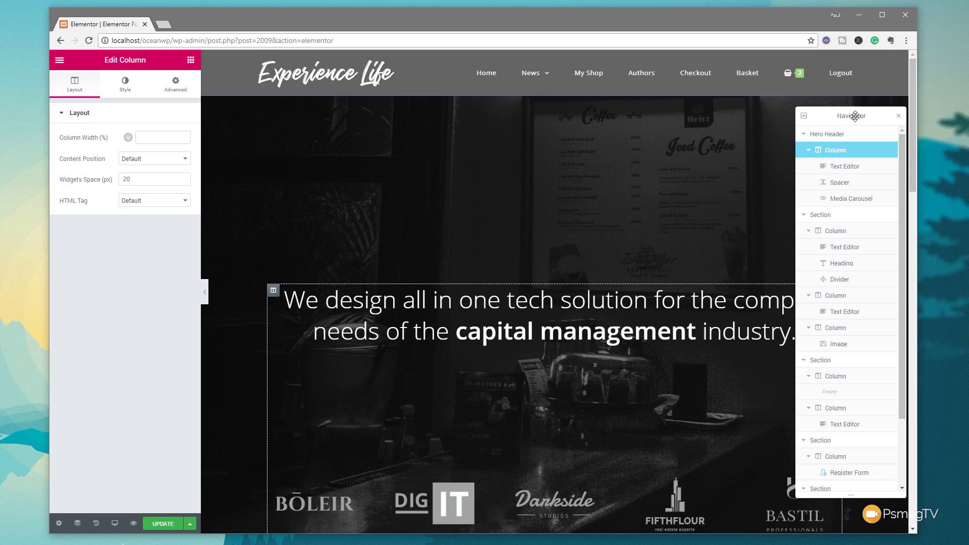
left_click_drag(855, 117, 889, 121)
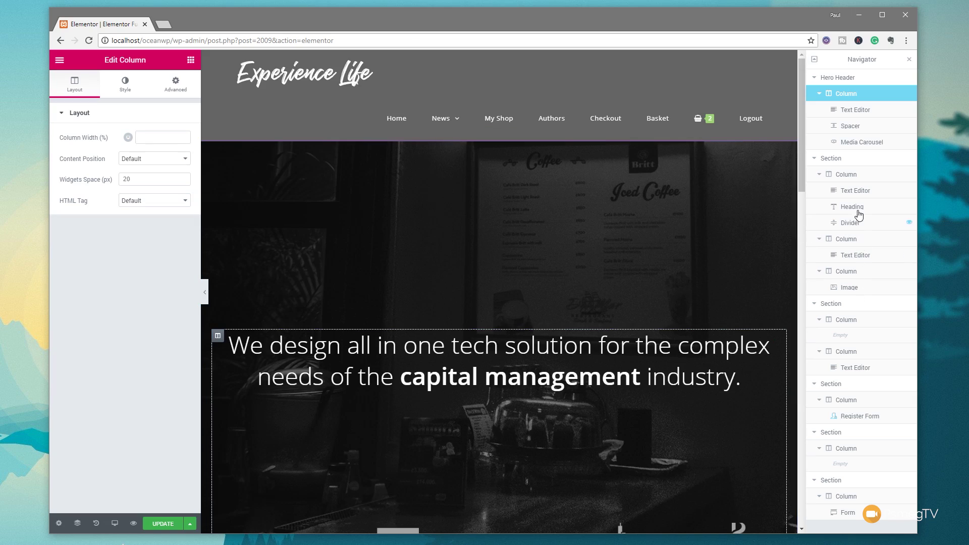
Collapse the tree, dock the Navigator on the right, then close, reopen it and expand Hero Header
left_click(814, 59)
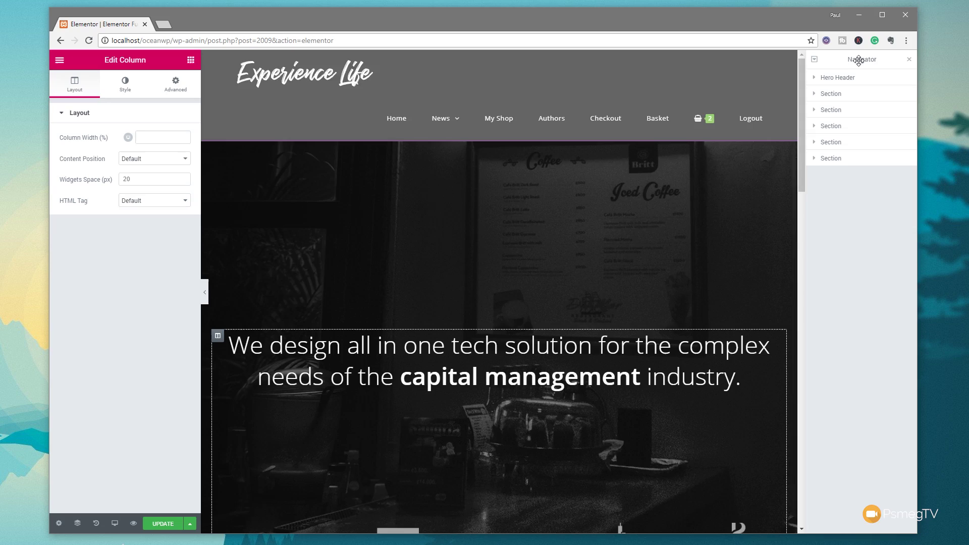
left_click_drag(859, 60, 896, 96)
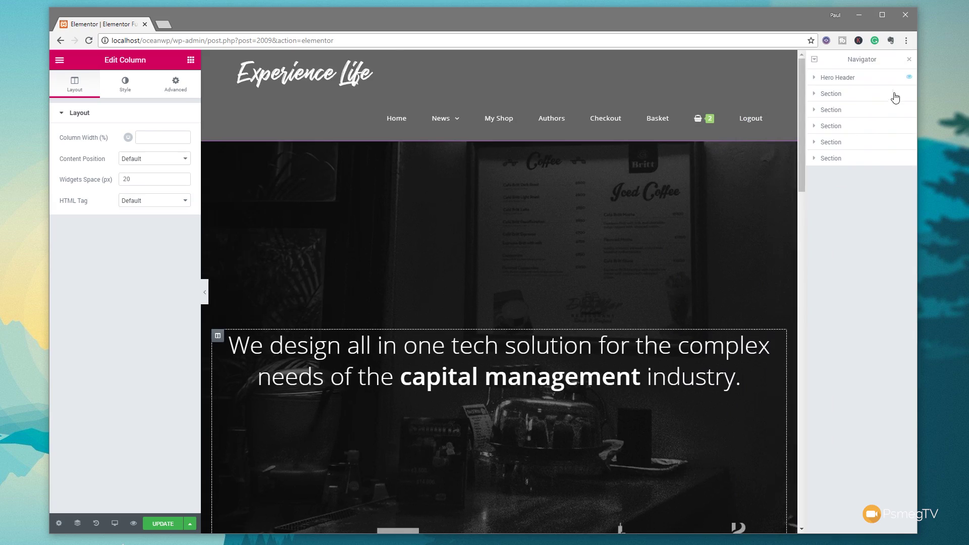
left_click(909, 60)
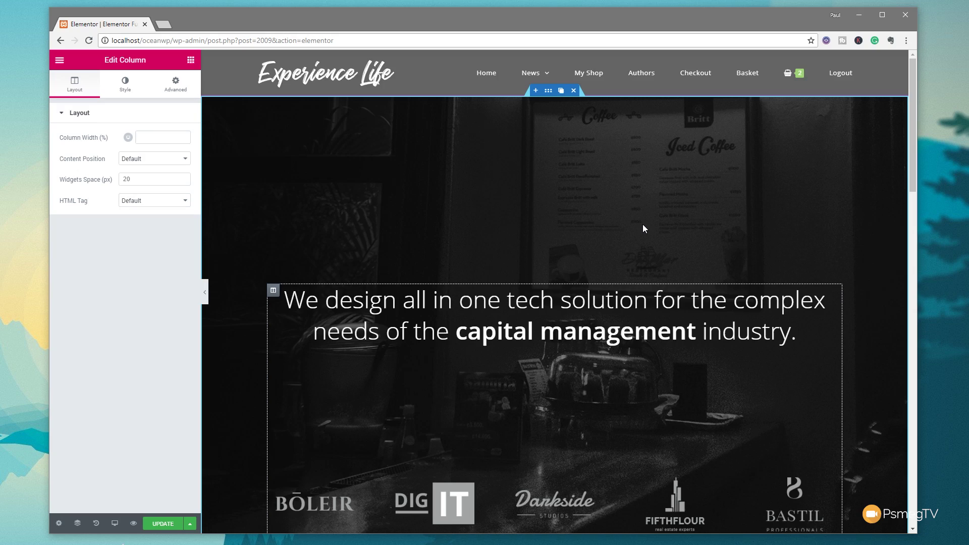
right_click(545, 185)
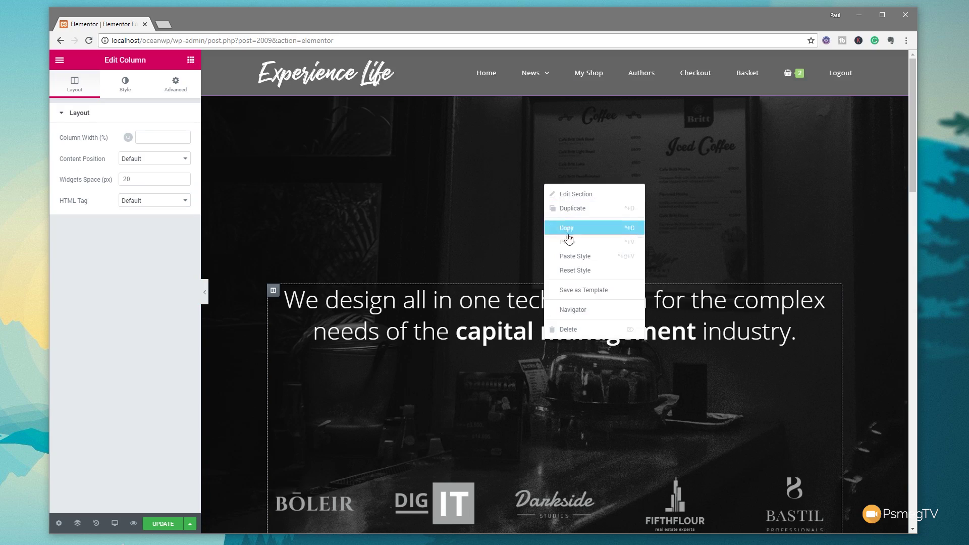
left_click(77, 525)
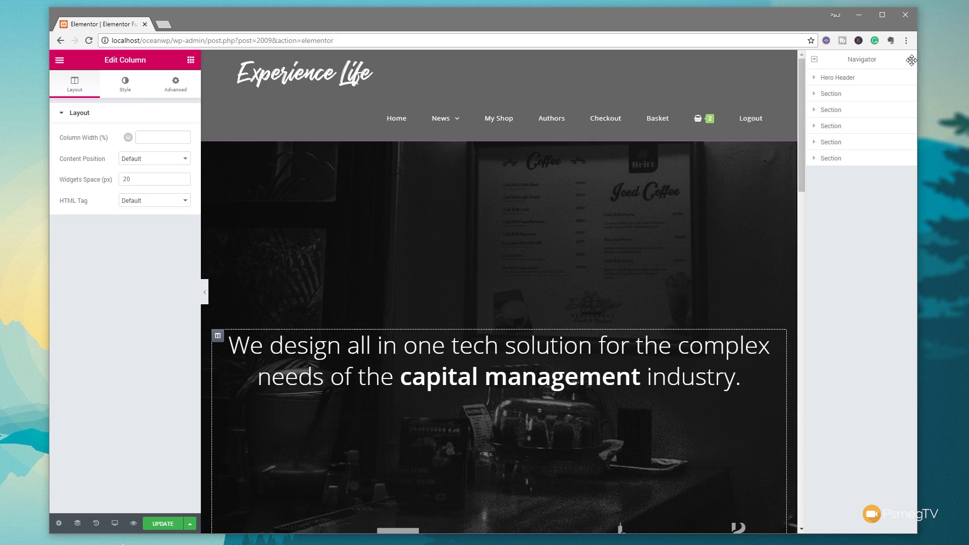
left_click(815, 79)
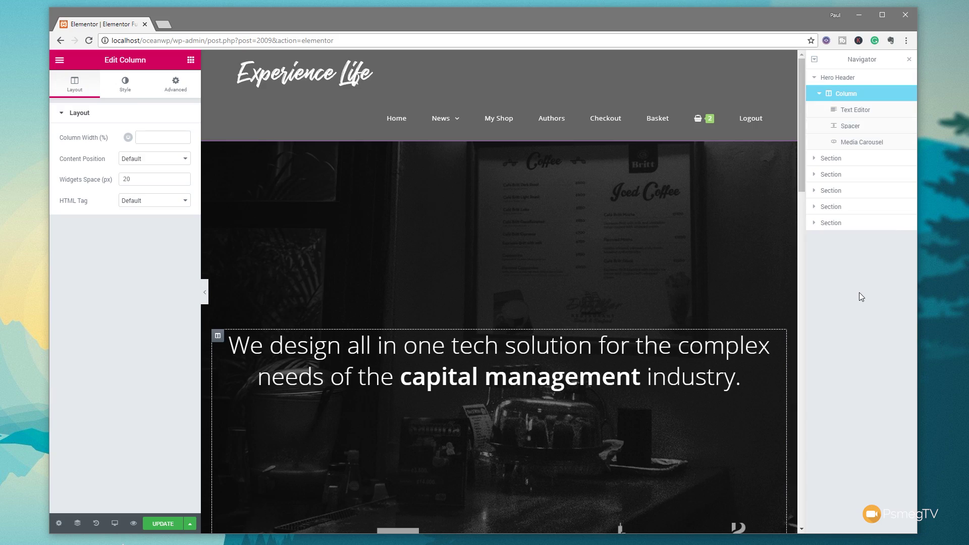
Open Hero Header's section settings (Boxed, Min Height 100) from its Navigator right-click menu
right_click(839, 82)
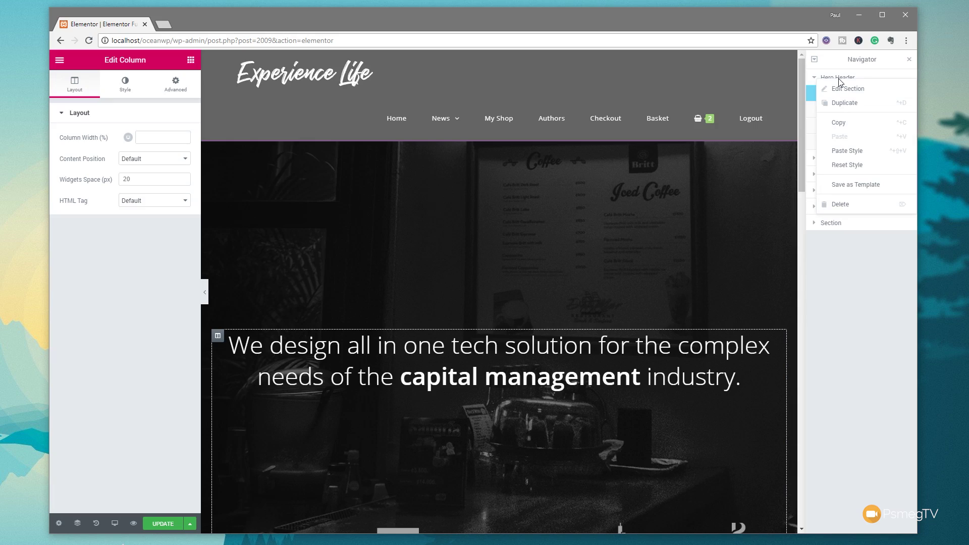
left_click(867, 96)
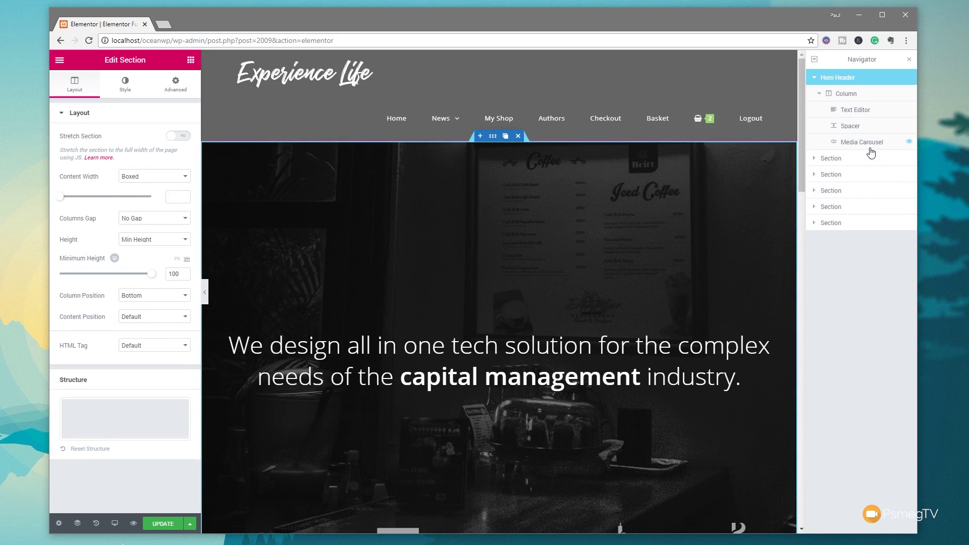
right_click(861, 114)
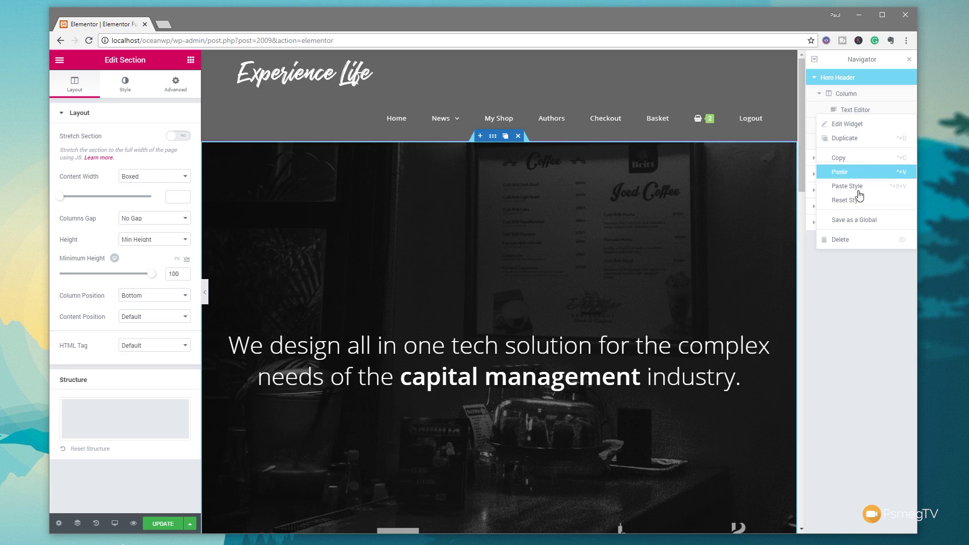
Delete the element whose menu was open, then duplicate the Hero Header section
left_click(857, 241)
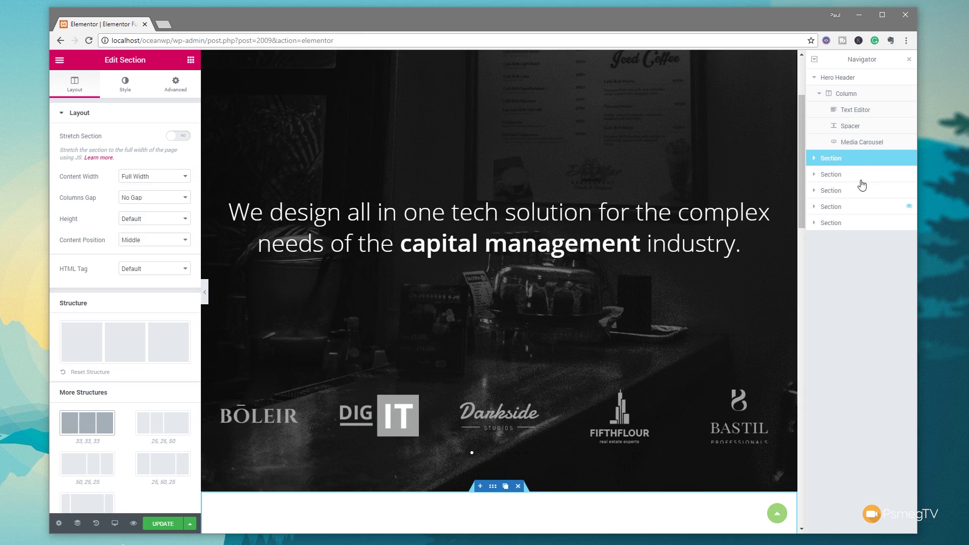
left_click(844, 81)
right_click(848, 79)
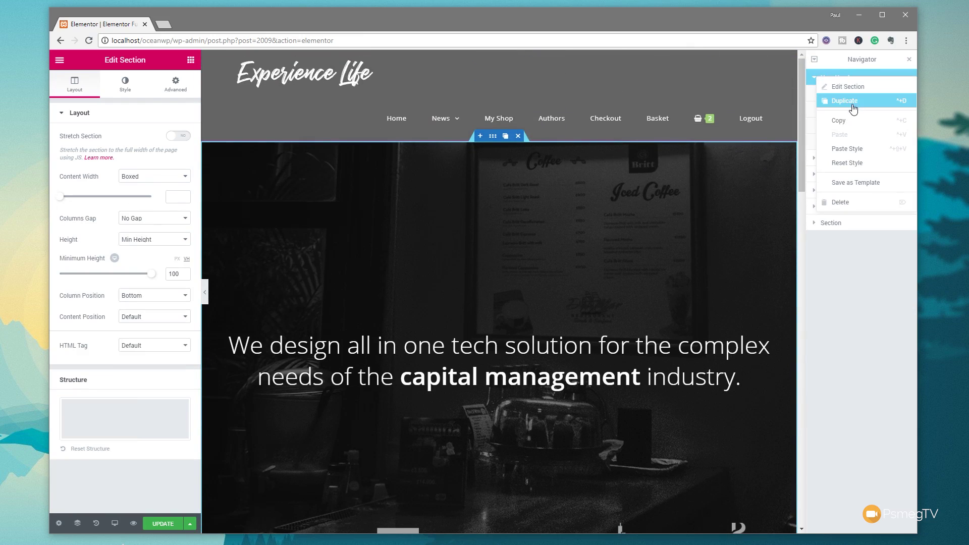
left_click(852, 103)
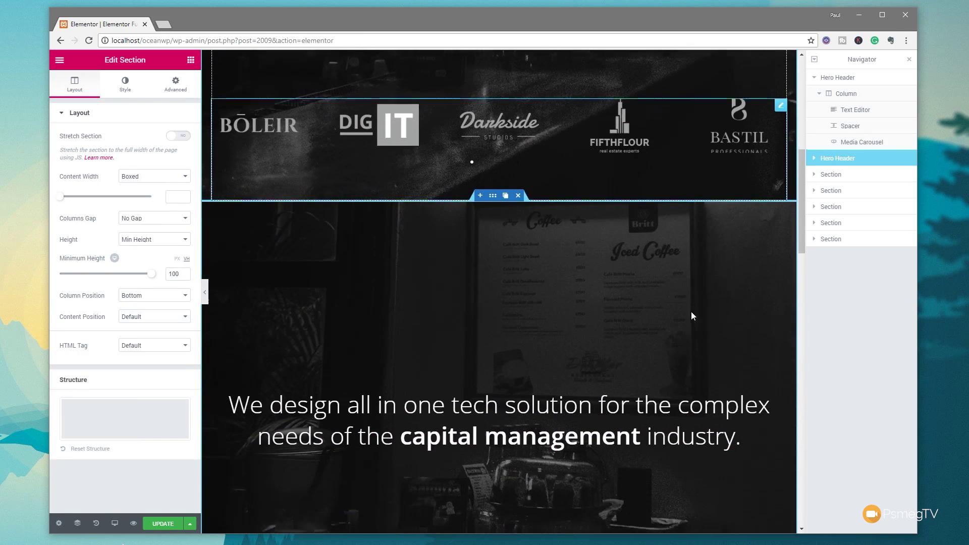
Delete the Media Carousel from the copied Hero Header section
scroll(691, 316, "down", 4)
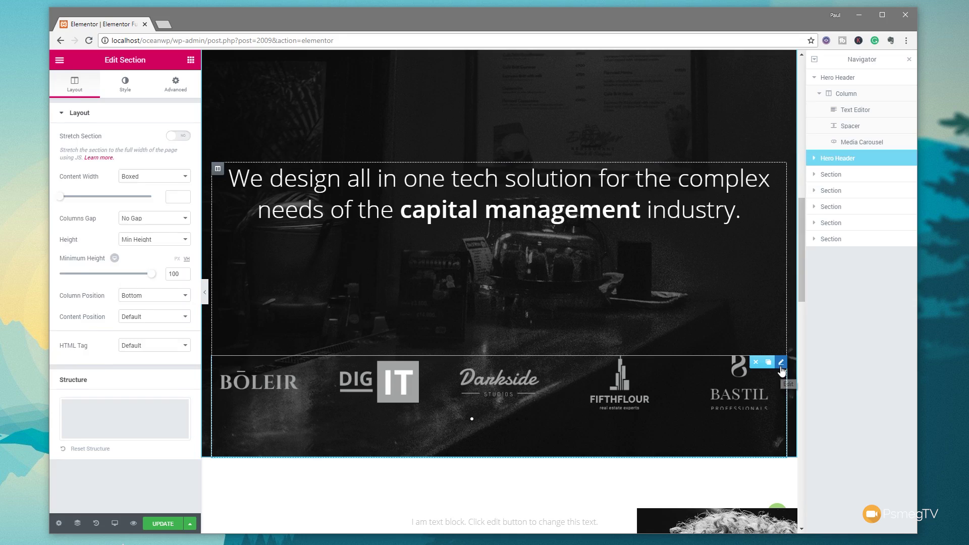
left_click(781, 363)
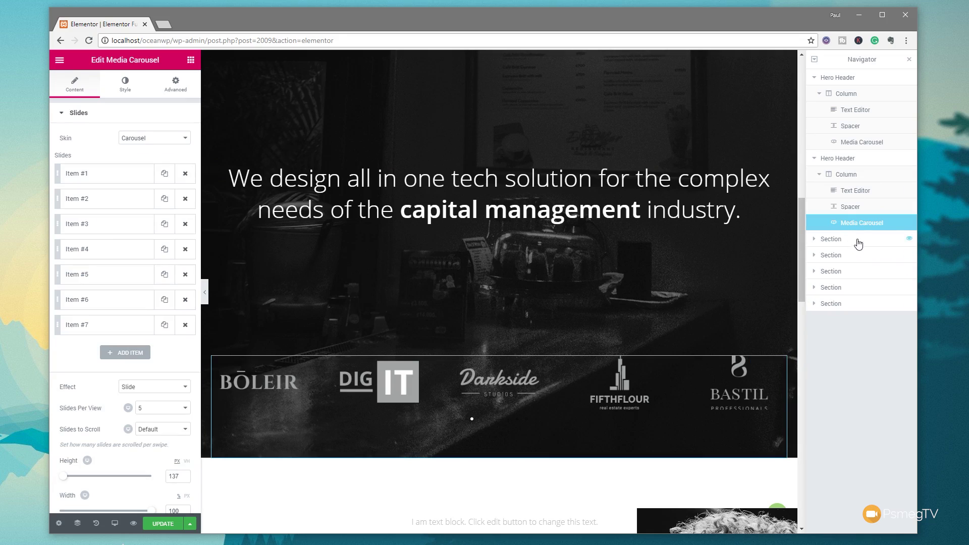
left_click(909, 224)
left_click(909, 223)
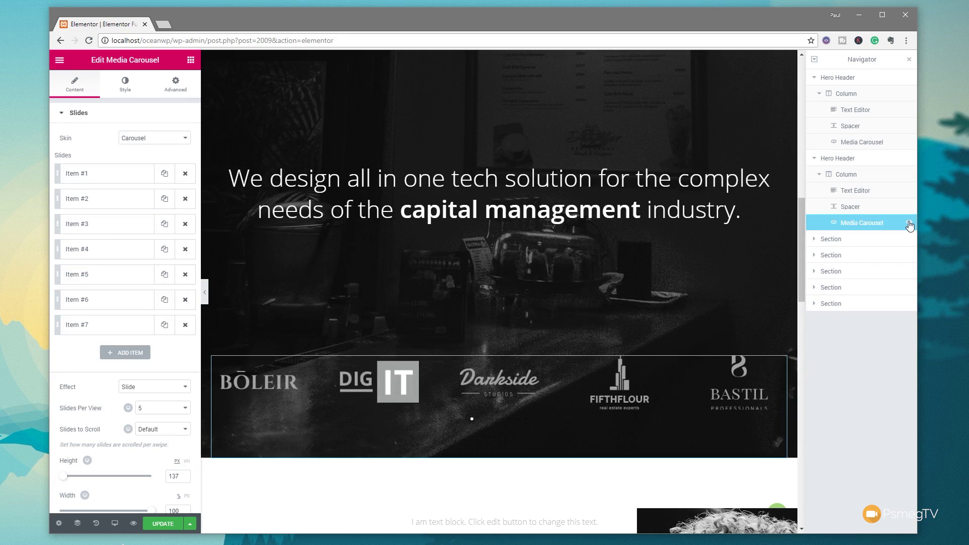
right_click(868, 227)
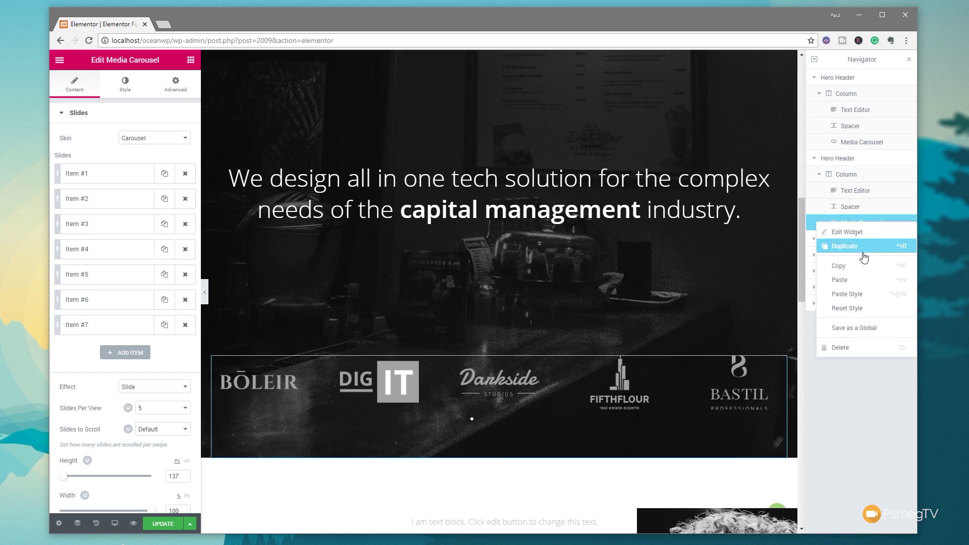
left_click(861, 348)
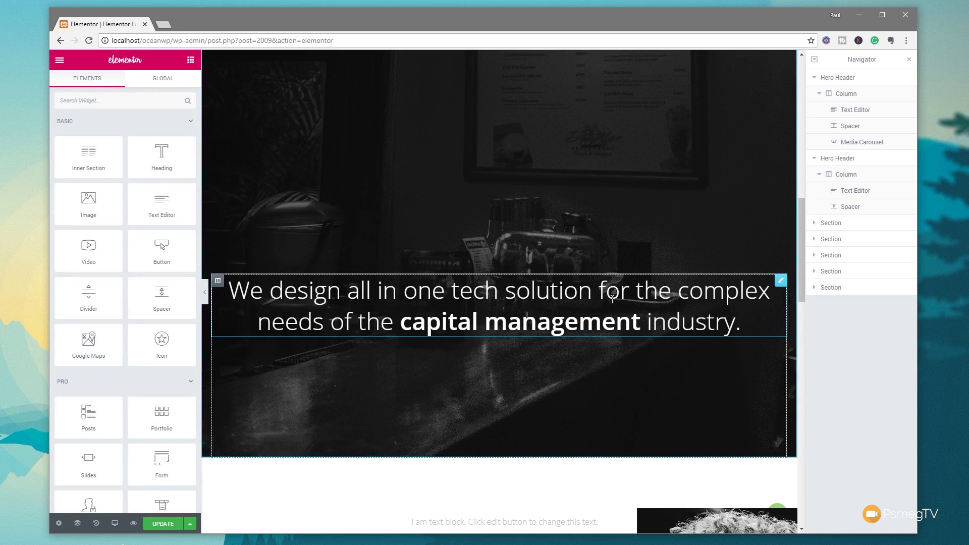
Delete the Spacer from the second hero section
scroll(612, 300, "up", 4)
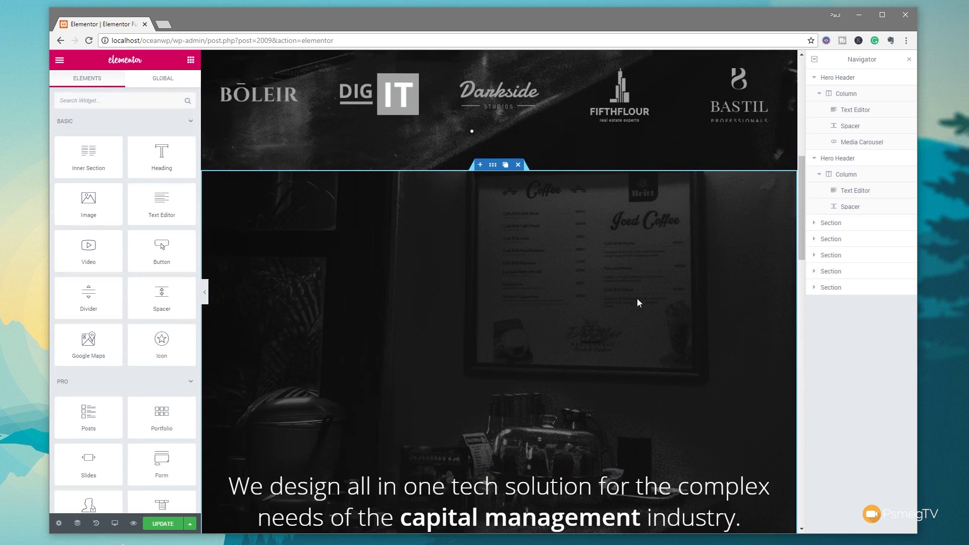
right_click(859, 207)
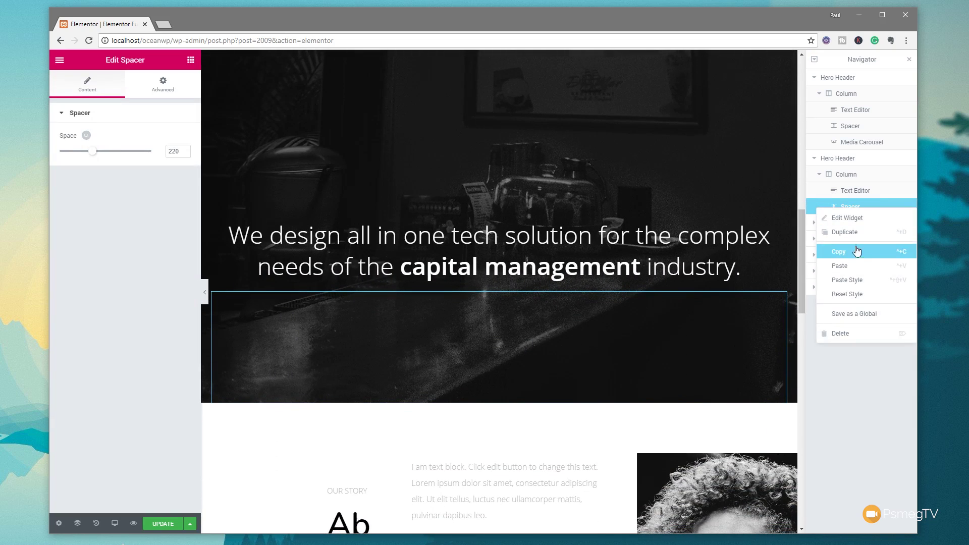
left_click(853, 333)
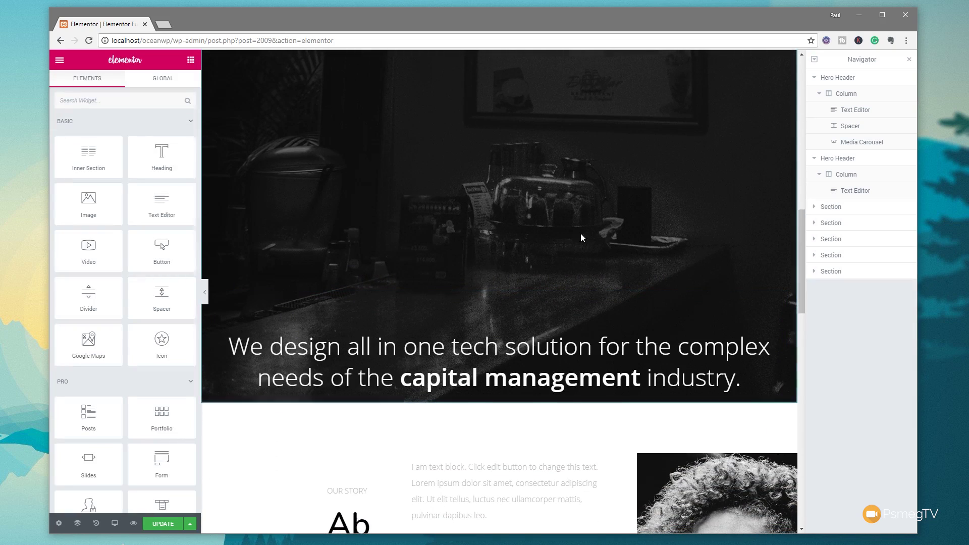
Copy the About the brand heading's style and paste it onto the hero tagline text
scroll(454, 263, "up", 8)
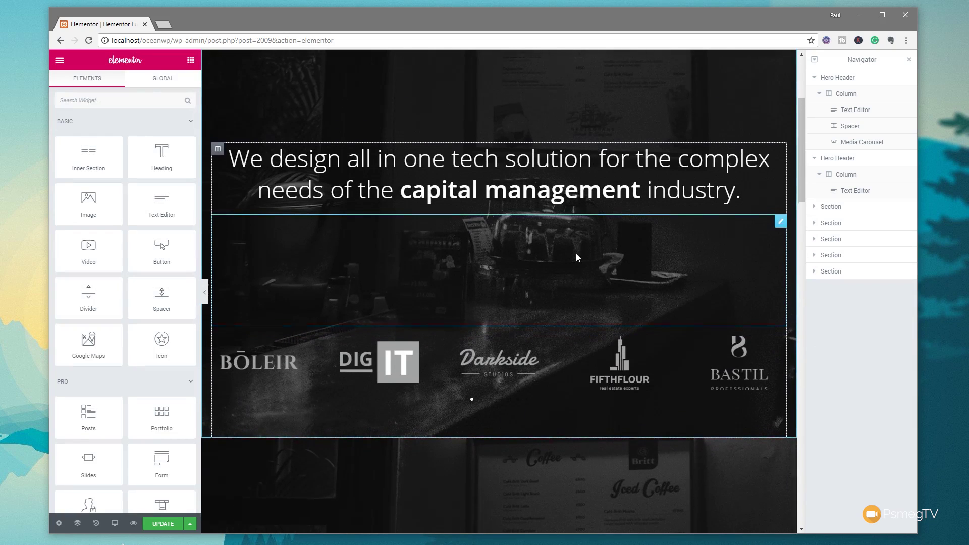
scroll(576, 259, "down", 6)
scroll(575, 260, "down", 2)
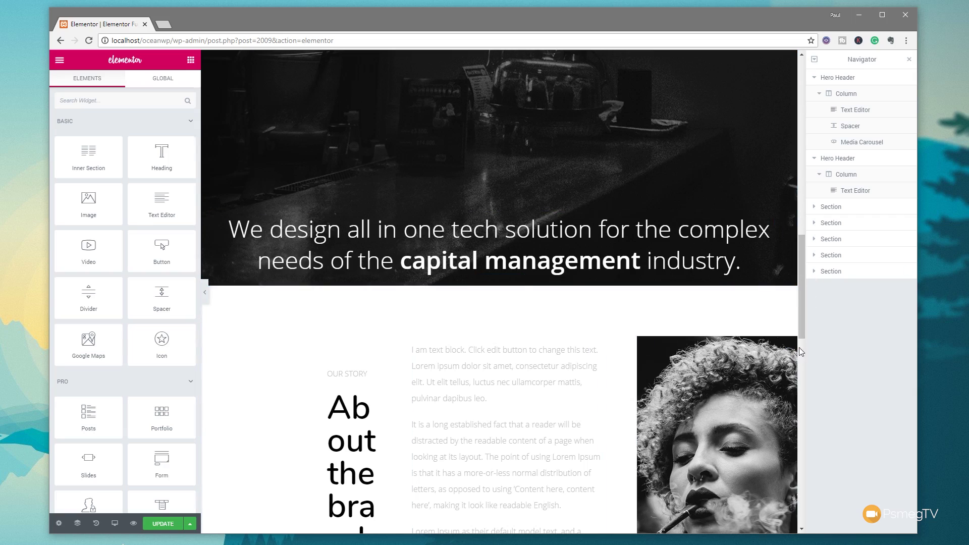
left_click(355, 419)
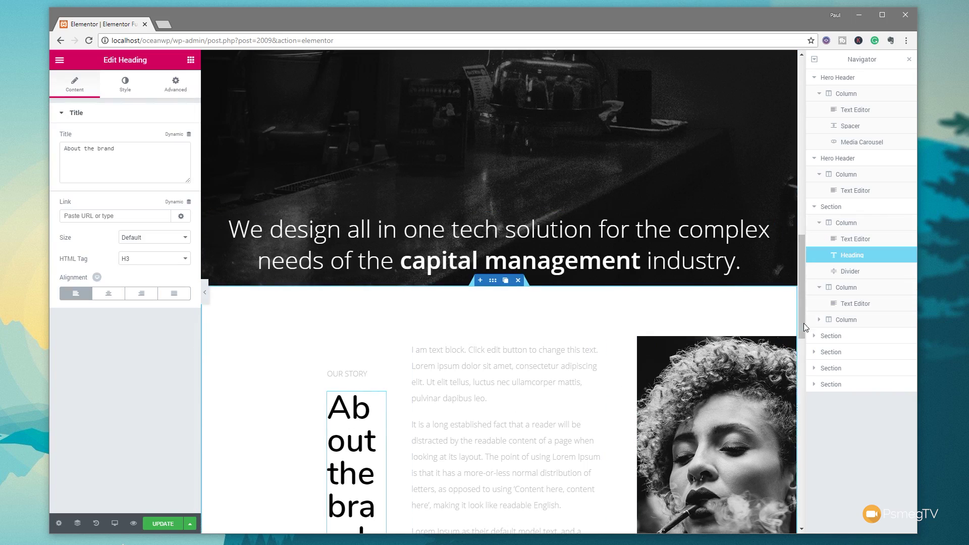
right_click(862, 260)
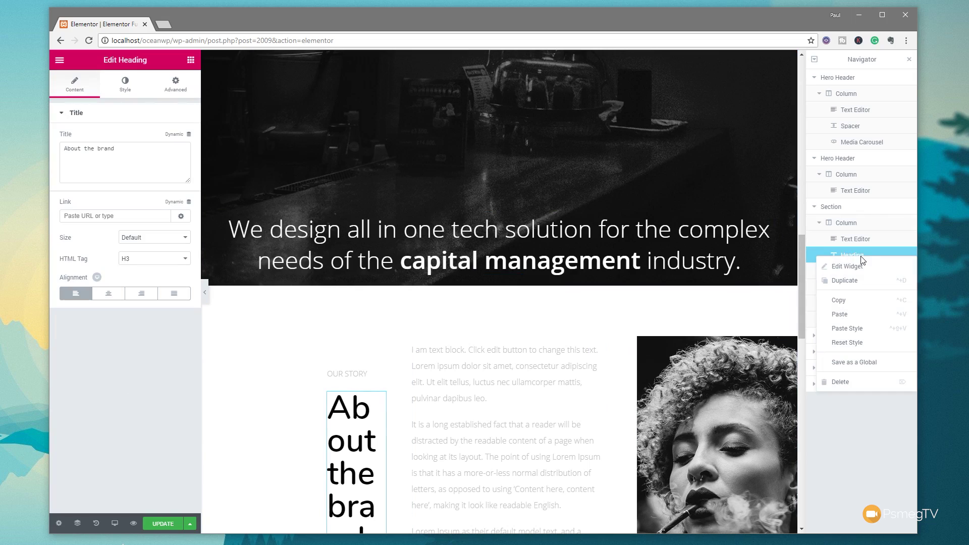
left_click(858, 301)
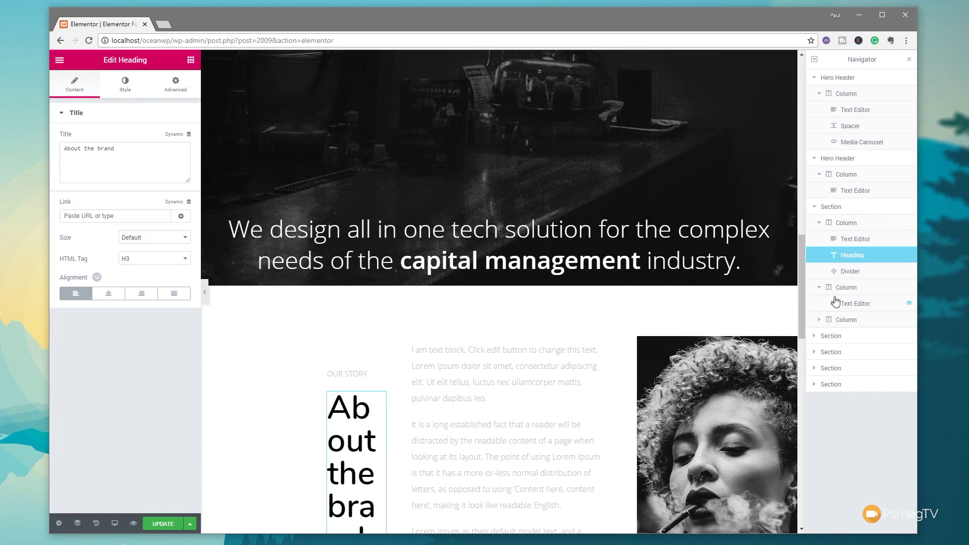
left_click(601, 232)
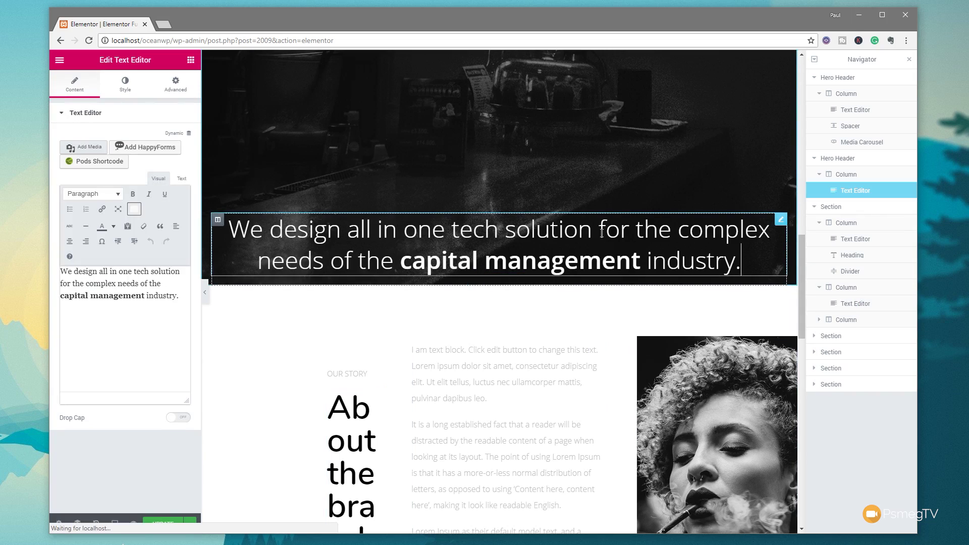
right_click(850, 194)
left_click(860, 268)
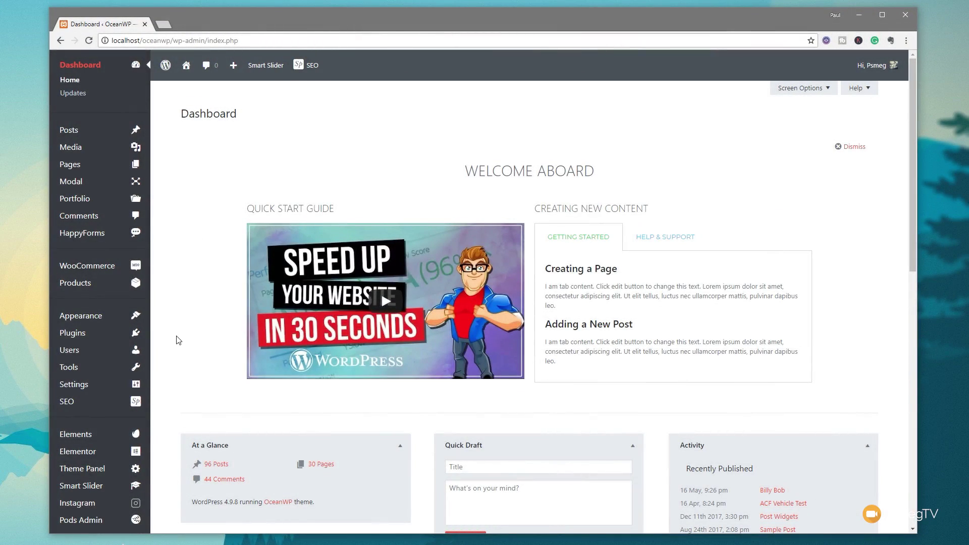
Set Elementor's Advanced Editing Handles option to Show and save the settings
mouse_move(88, 452)
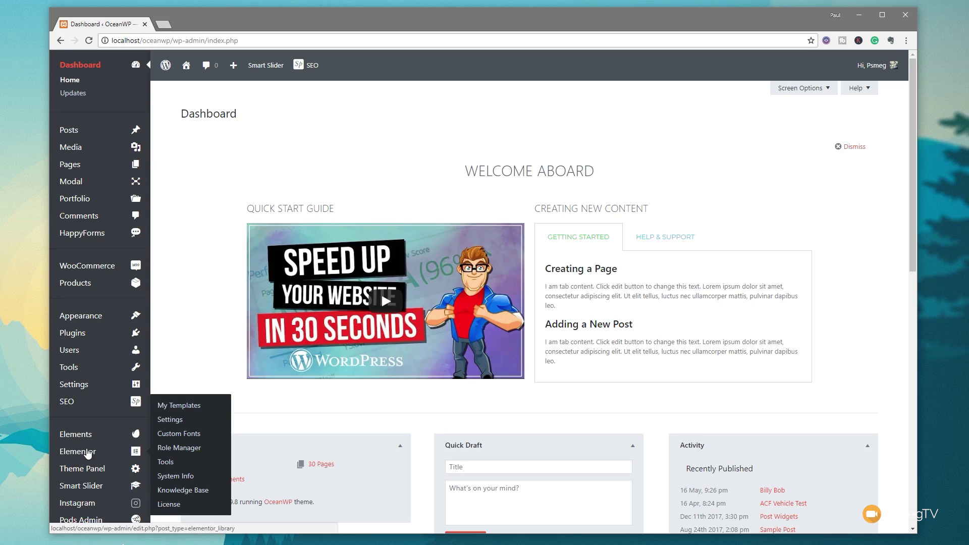
left_click(180, 422)
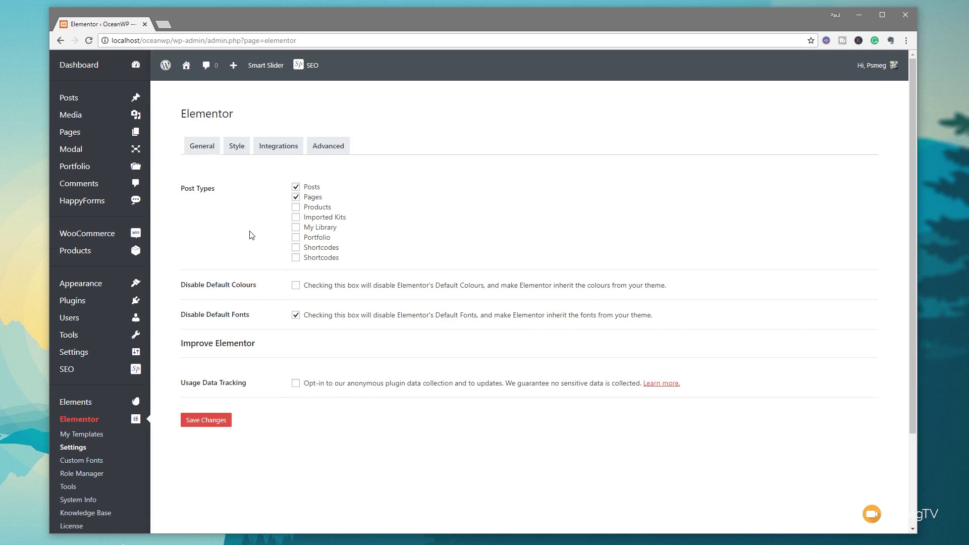
left_click(324, 148)
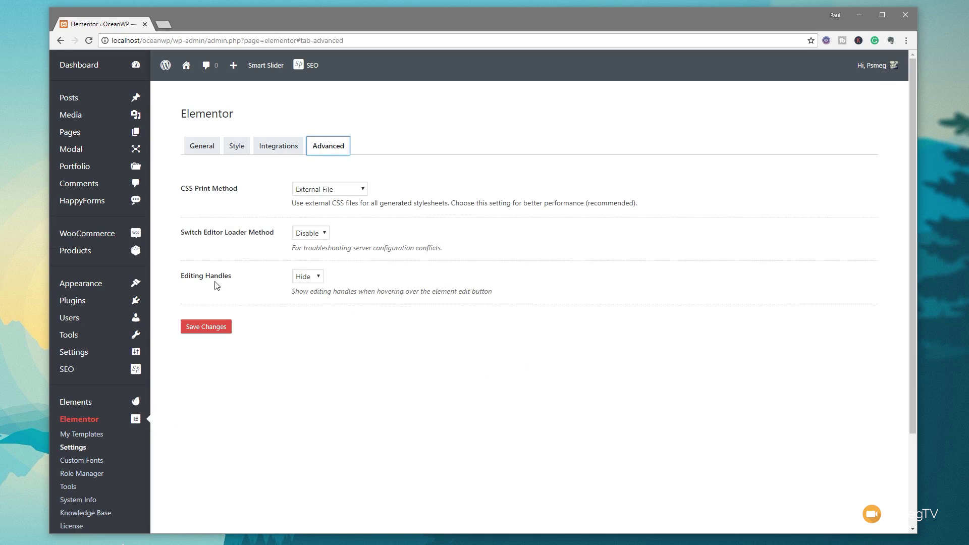
left_click(305, 277)
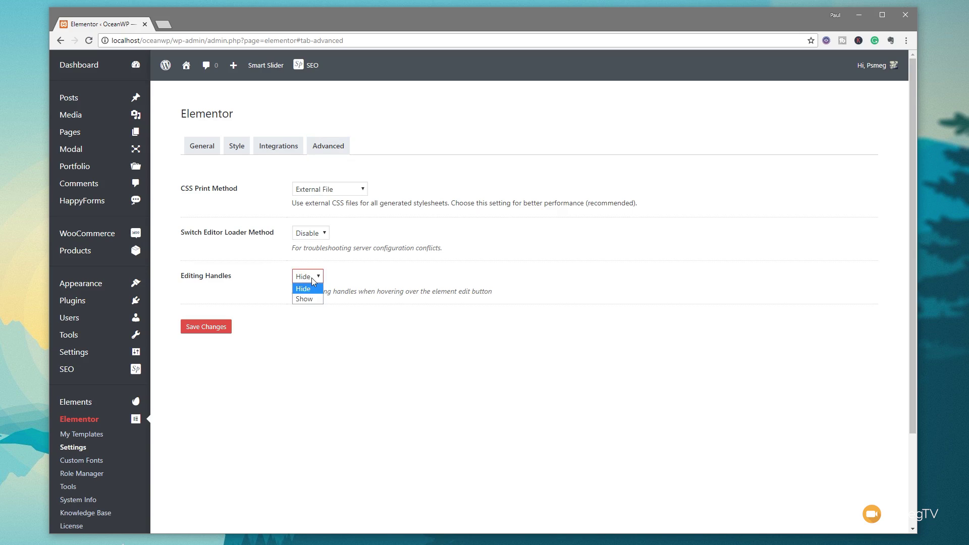
left_click(311, 300)
left_click(212, 331)
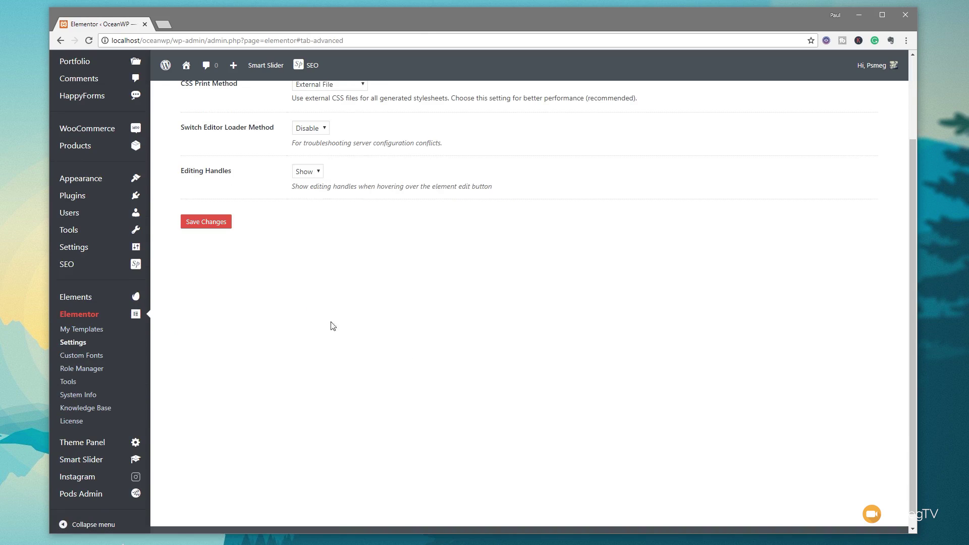
scroll(76, 288, "up", 2)
From All Pages, open the Elementor Full Width page in the Elementor editor
mouse_move(135, 134)
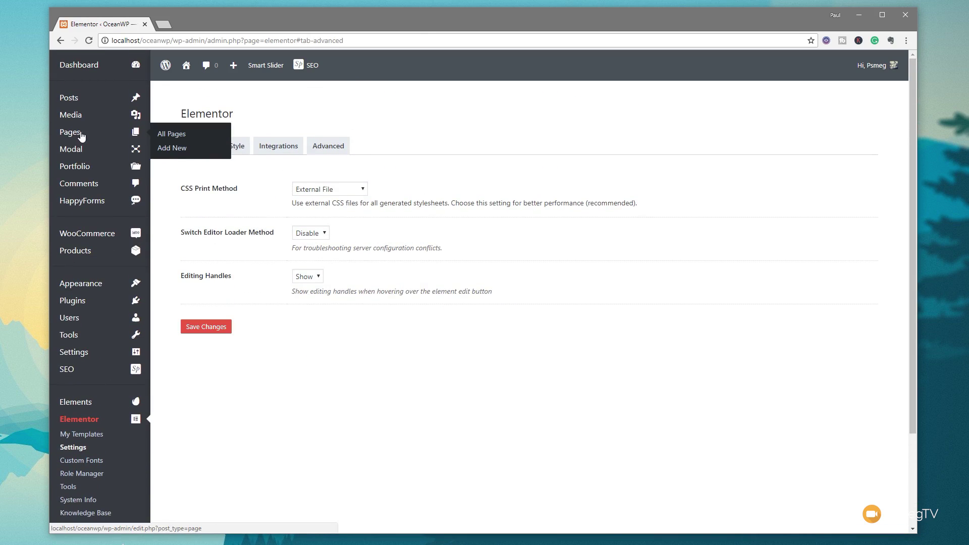
left_click(174, 134)
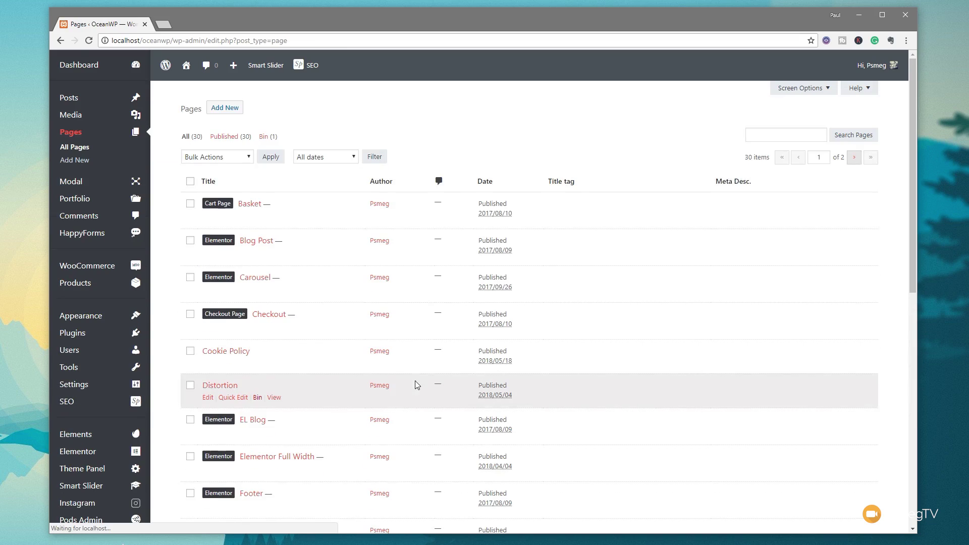
left_click(316, 471)
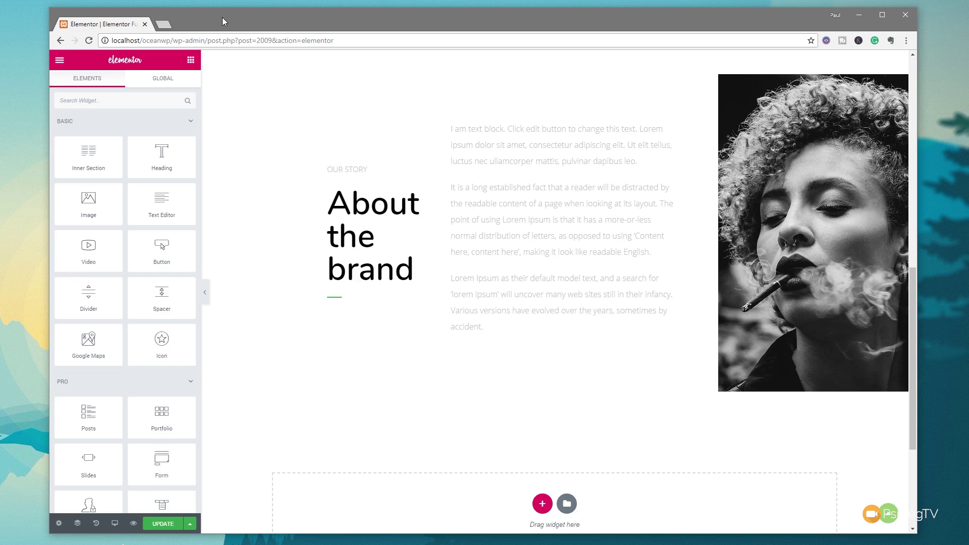
left_click_drag(162, 247, 497, 329)
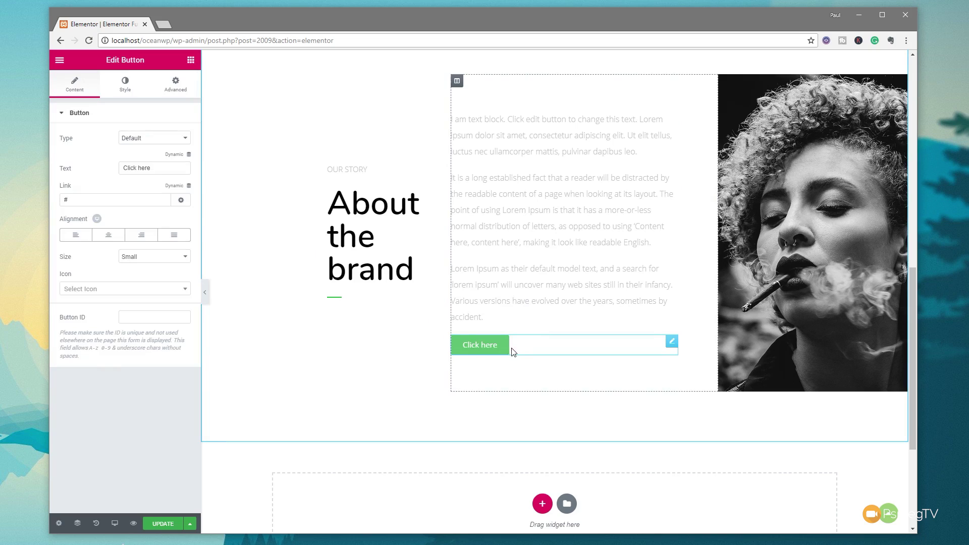
left_click(68, 201)
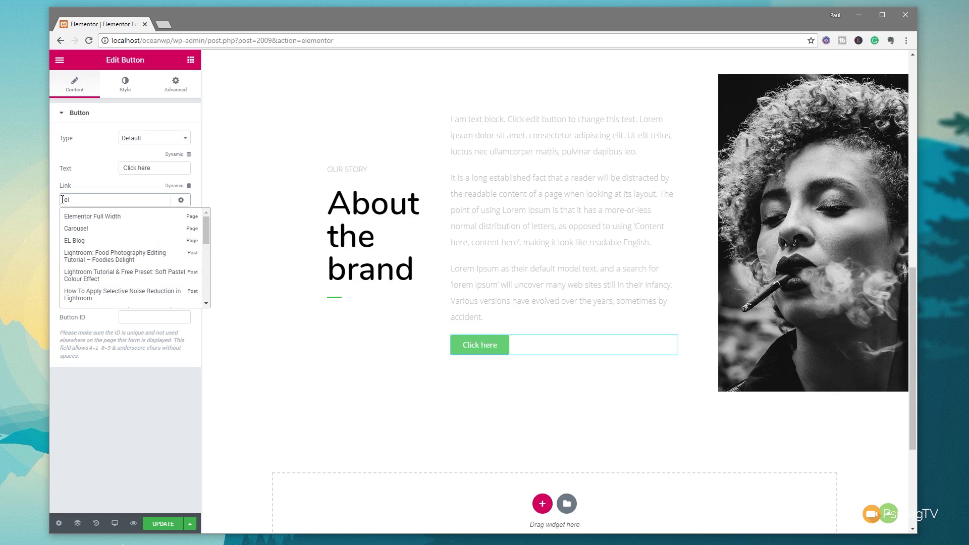
left_click_drag(208, 231, 209, 293)
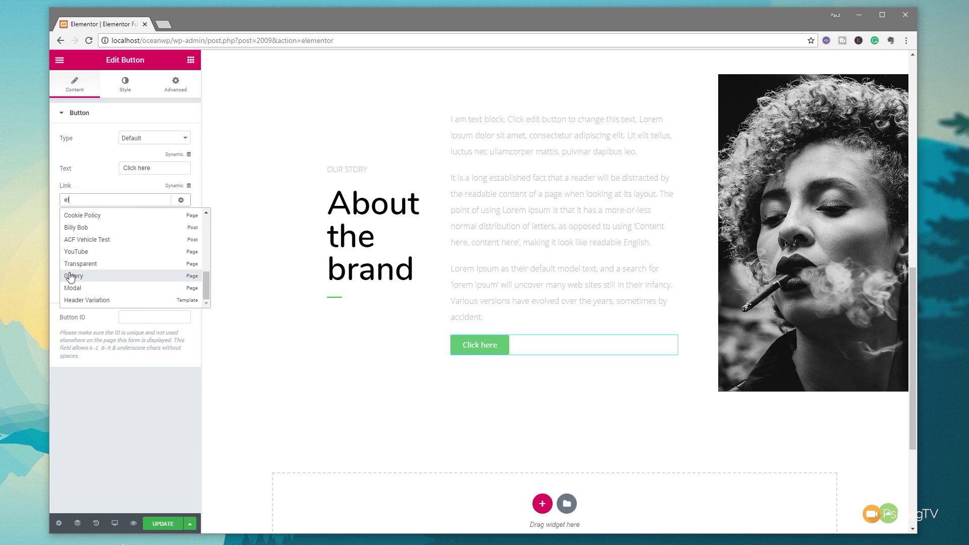
left_click(81, 289)
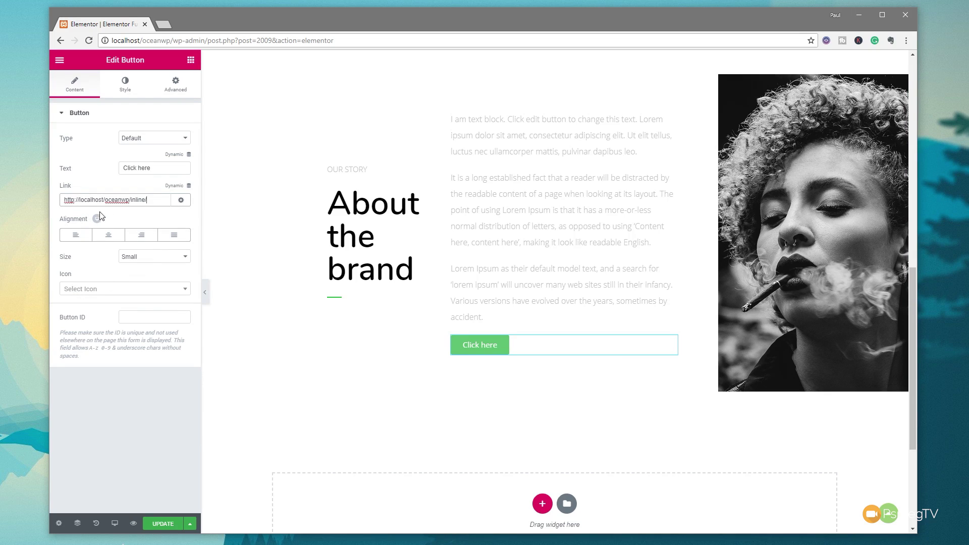